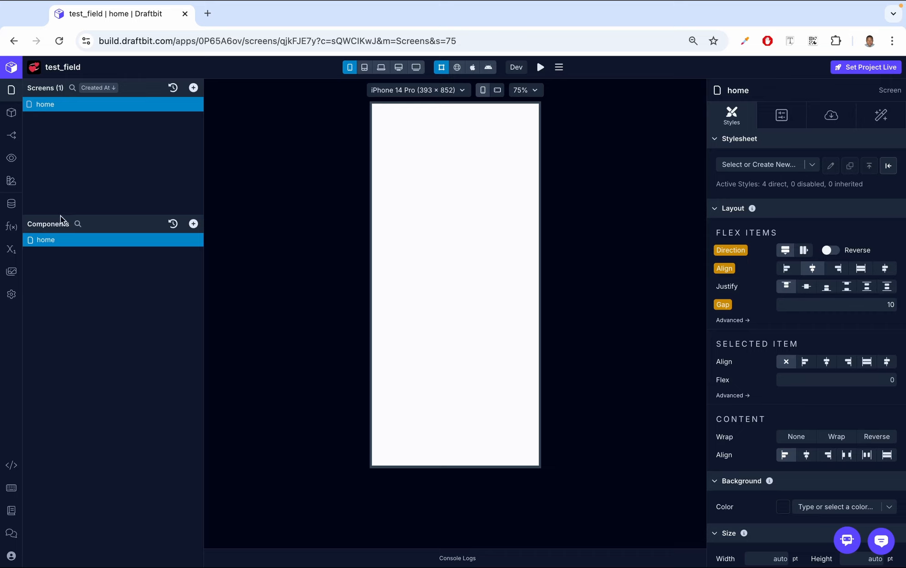
Step: Add a Circular Progress component to the home screen and view the canvas at 125%
{"action": "left_click", "coordinate": [193, 223]}
{"action": "type", "text": "circ"}
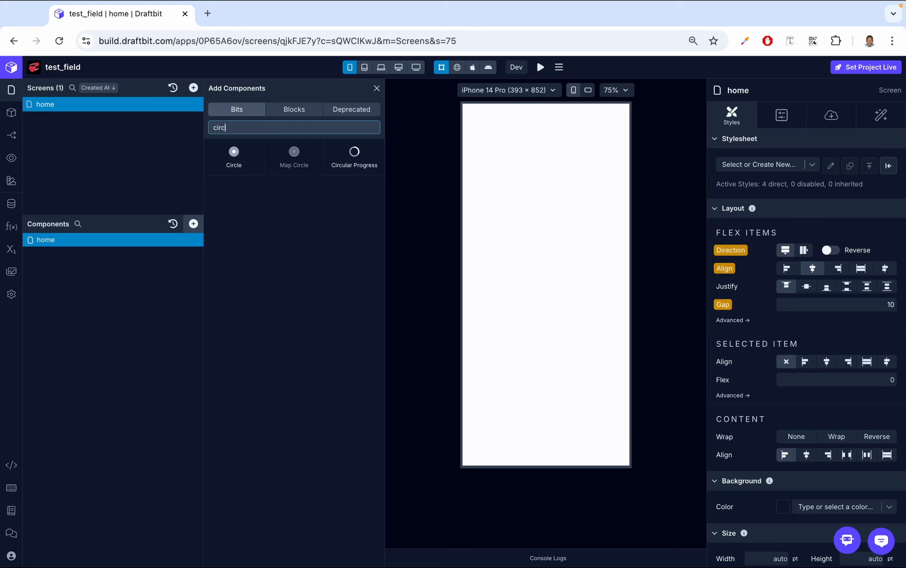
{"action": "type", "text": "ular"}
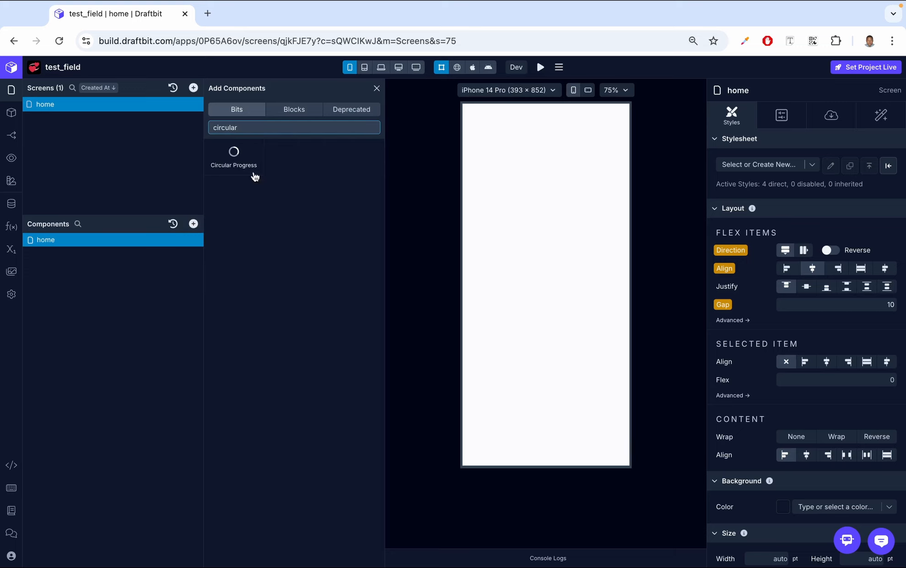
{"action": "left_click", "coordinate": [255, 177]}
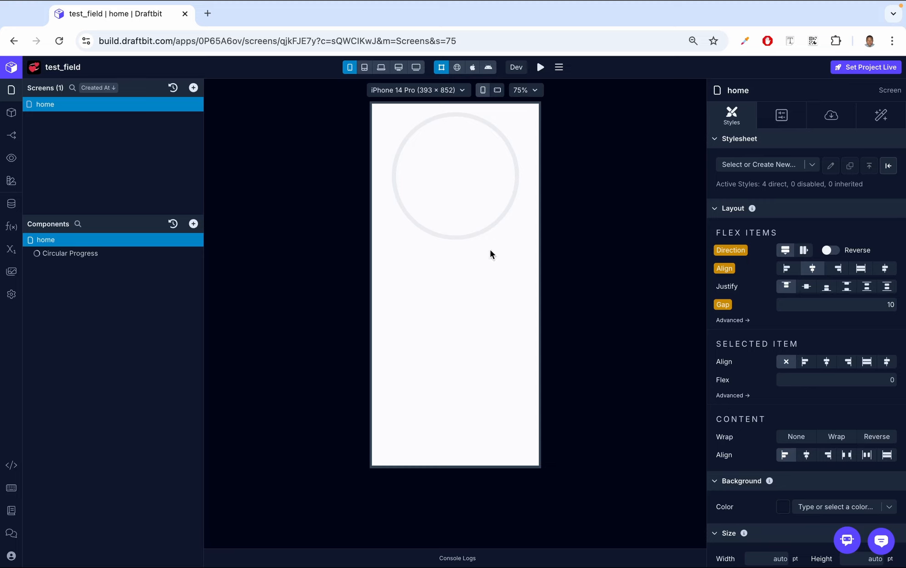
{"action": "left_click", "coordinate": [525, 90]}
{"action": "left_click", "coordinate": [527, 144]}
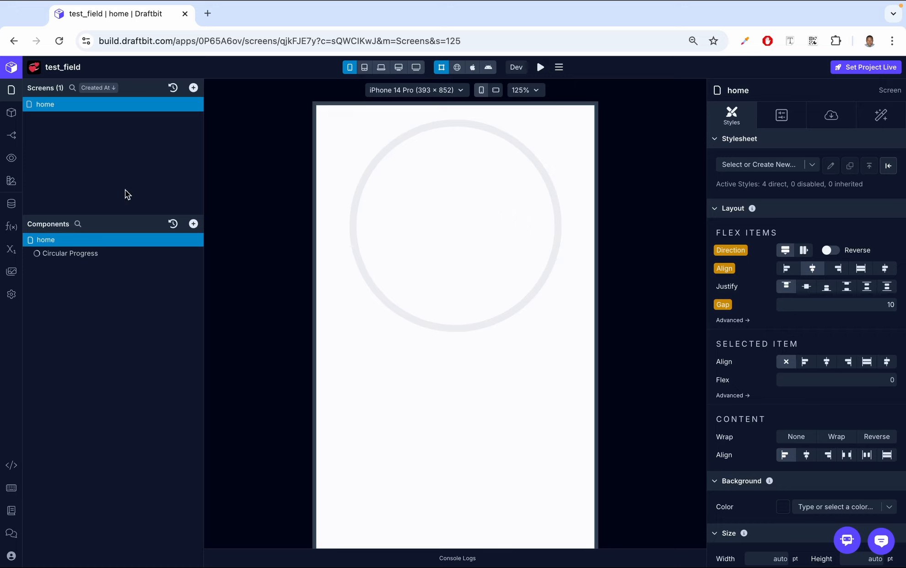
Step: Give the Circular Progress a value of 70, minimum 0 and maximum 100 in its Data settings
{"action": "left_click", "coordinate": [59, 255]}
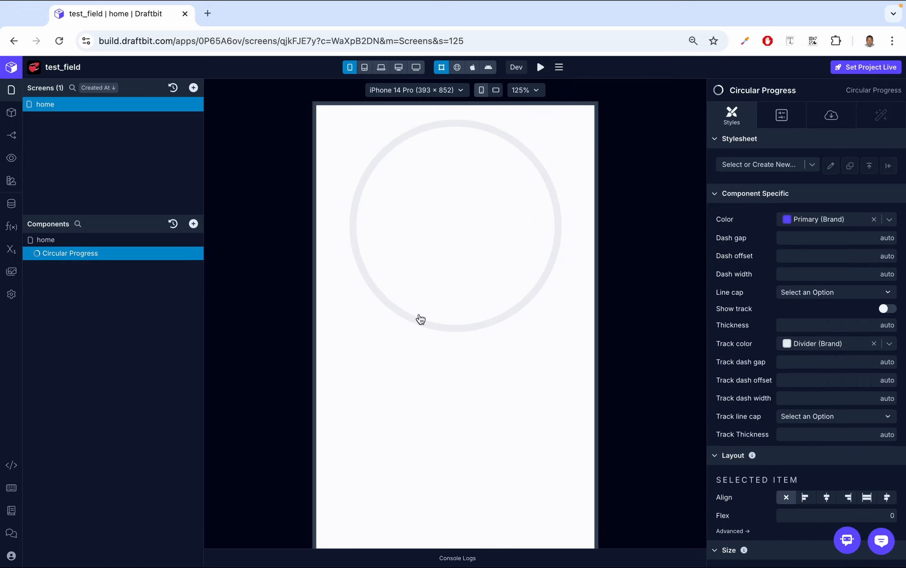
{"action": "left_click", "coordinate": [832, 115]}
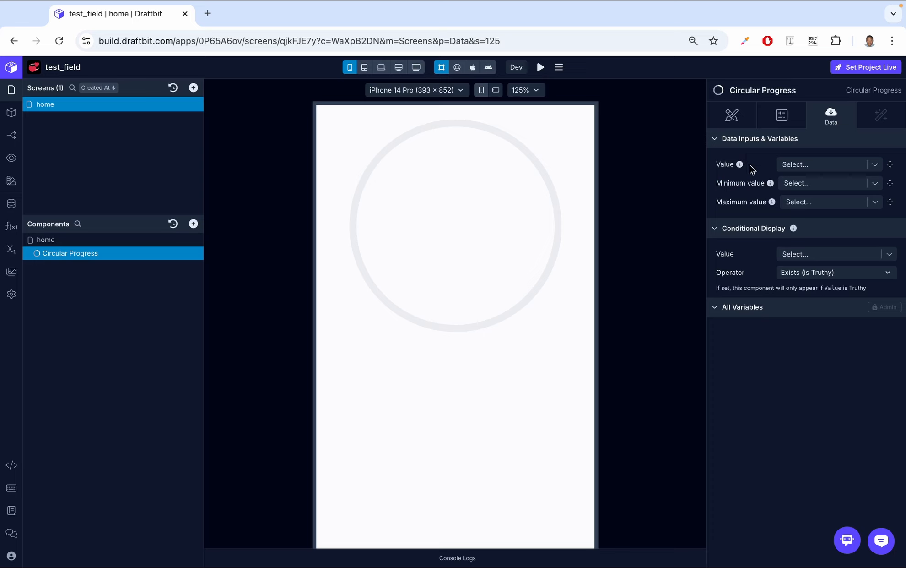
{"action": "left_click", "coordinate": [828, 164]}
{"action": "type", "text": "70"}
{"action": "key", "text": "Return"}
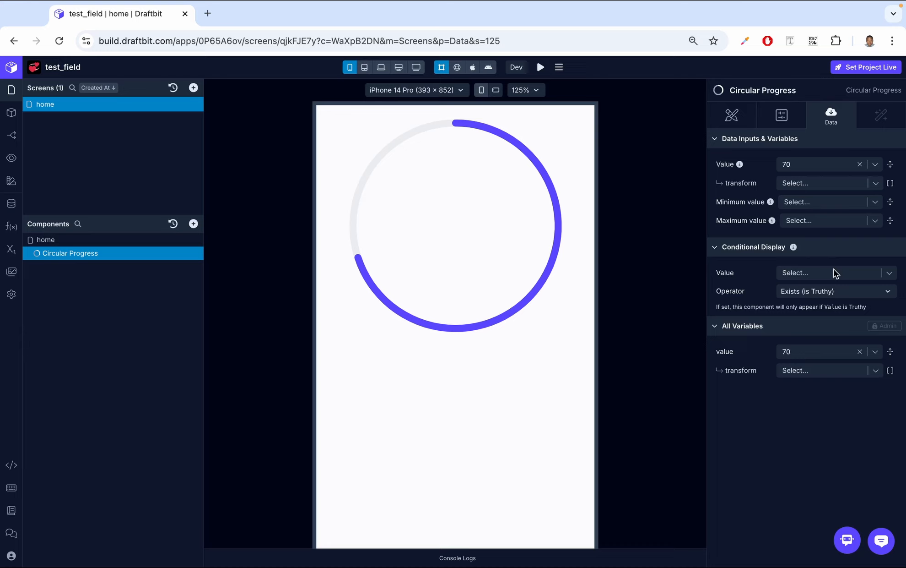
{"action": "left_click", "coordinate": [828, 205]}
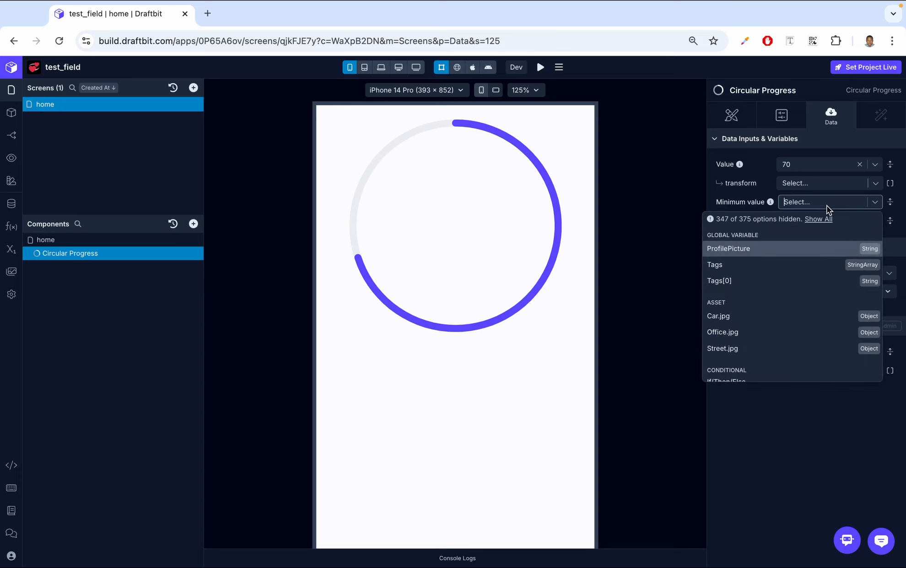
{"action": "type", "text": "0"}
{"action": "left_click", "coordinate": [816, 216]}
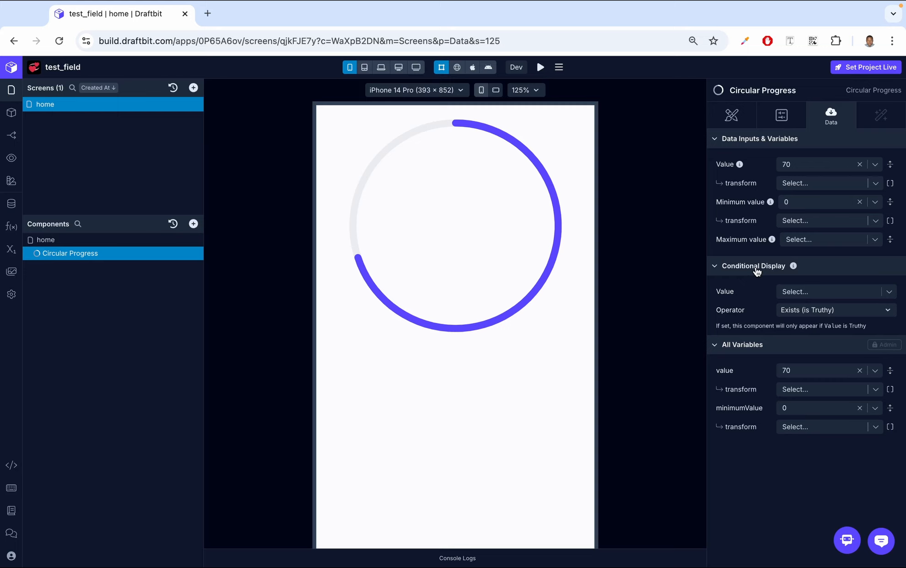
{"action": "left_click", "coordinate": [813, 239]}
{"action": "type", "text": "100"}
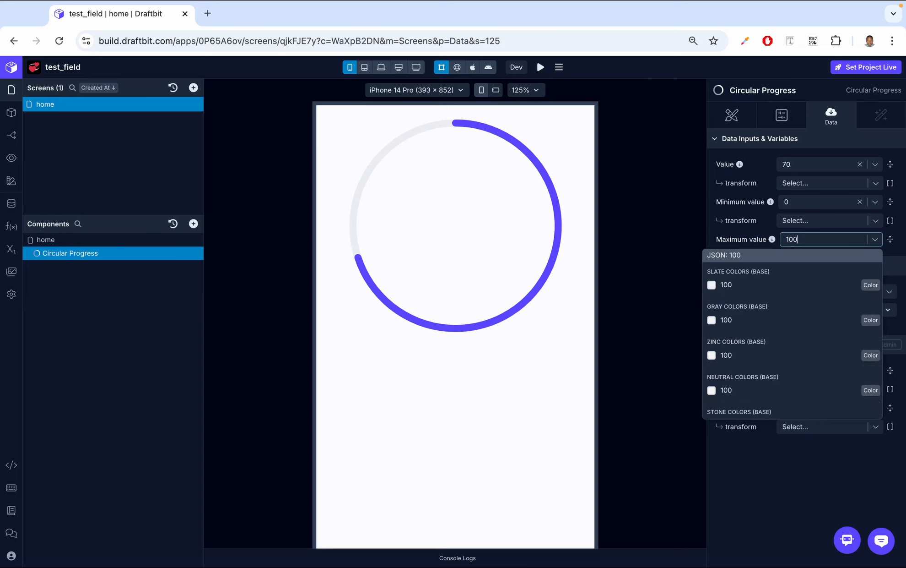
{"action": "left_click", "coordinate": [809, 257]}
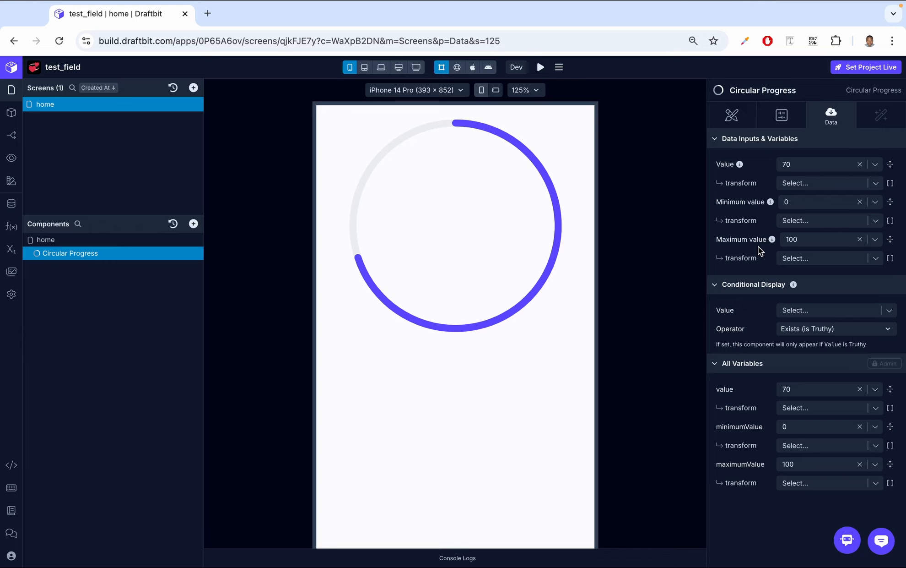
Step: Create a Number screen variable named 'progress' with initial value 0
{"action": "left_click", "coordinate": [12, 249]}
{"action": "left_click", "coordinate": [813, 133]}
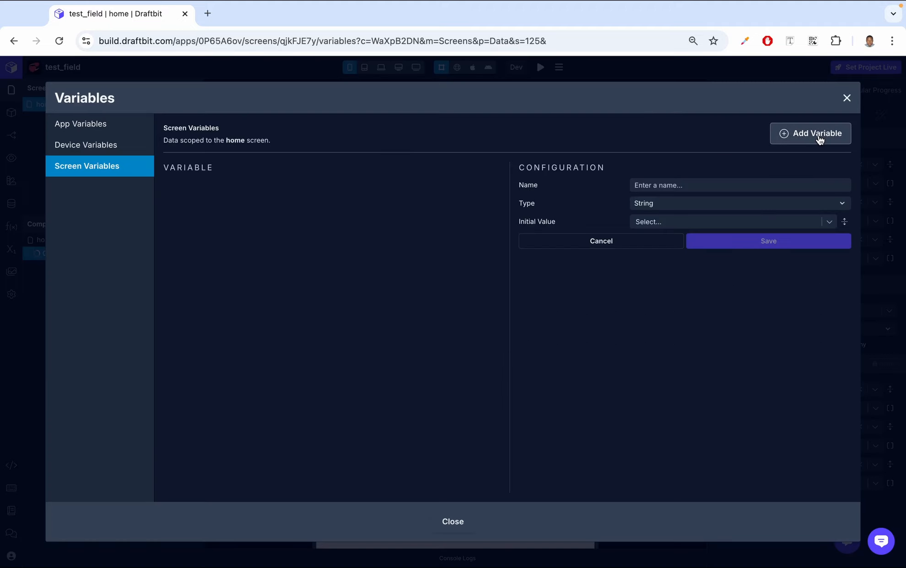
{"action": "left_click", "coordinate": [654, 185]}
{"action": "type", "text": "progress"}
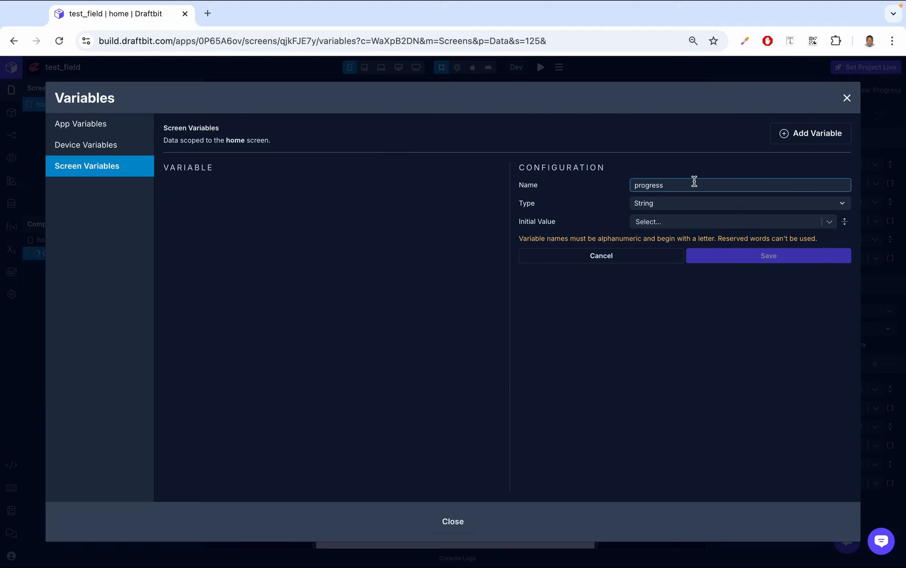
{"action": "key", "text": "BackSpace"}
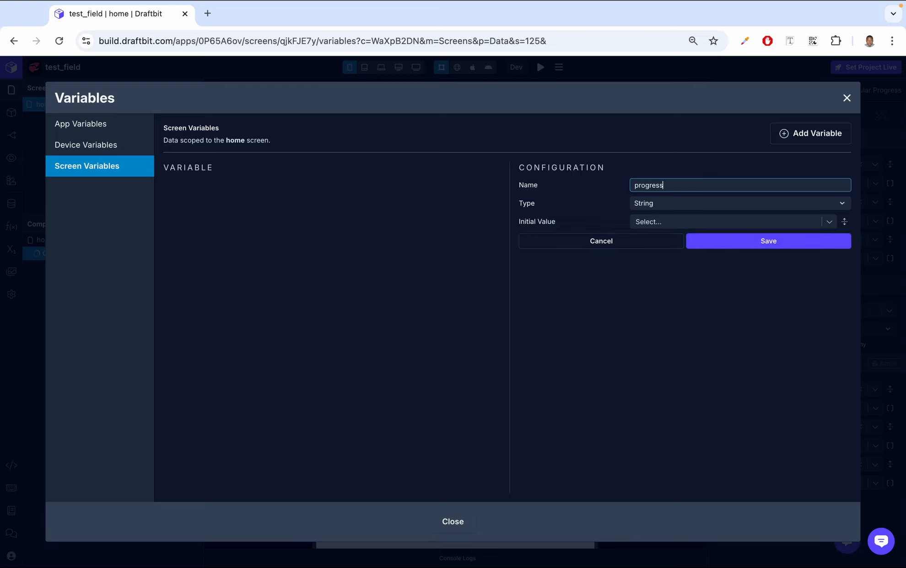
{"action": "left_click", "coordinate": [686, 204]}
{"action": "left_click", "coordinate": [661, 345]}
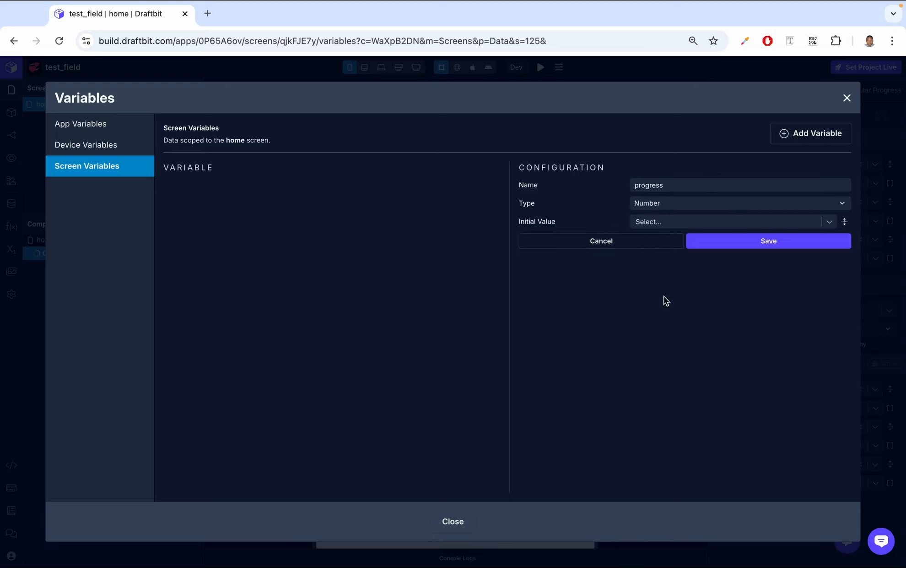
{"action": "left_click", "coordinate": [672, 222]}
{"action": "type", "text": "0"}
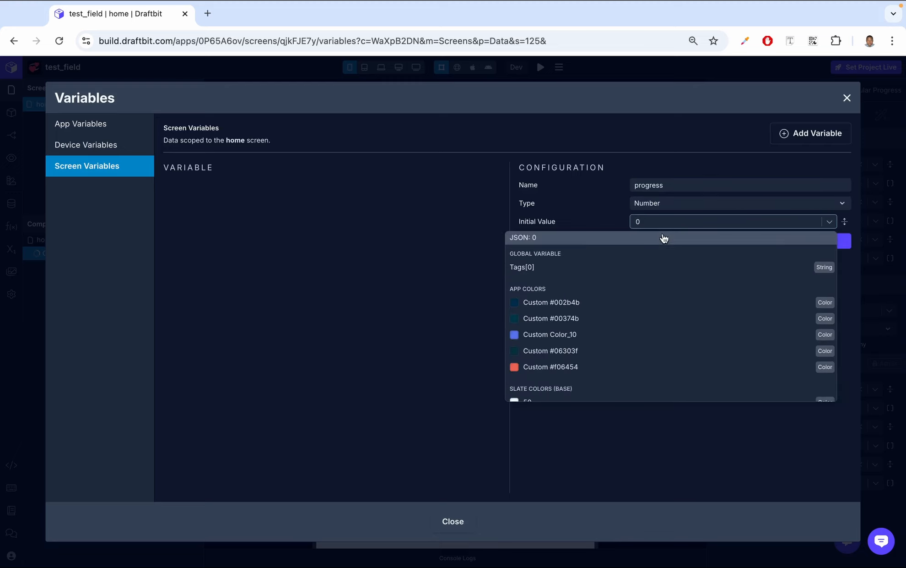
{"action": "left_click", "coordinate": [664, 238]}
{"action": "left_click", "coordinate": [776, 241]}
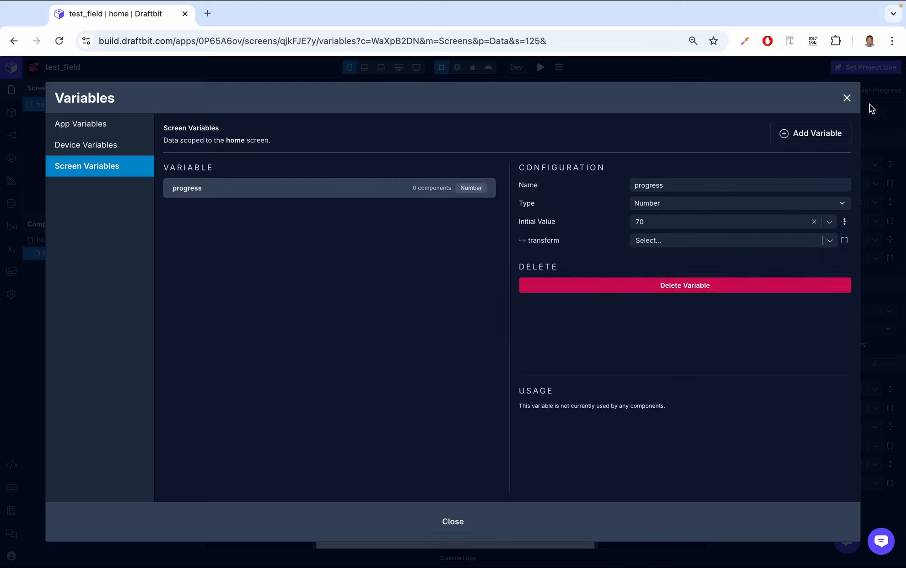
{"action": "left_click", "coordinate": [847, 99]}
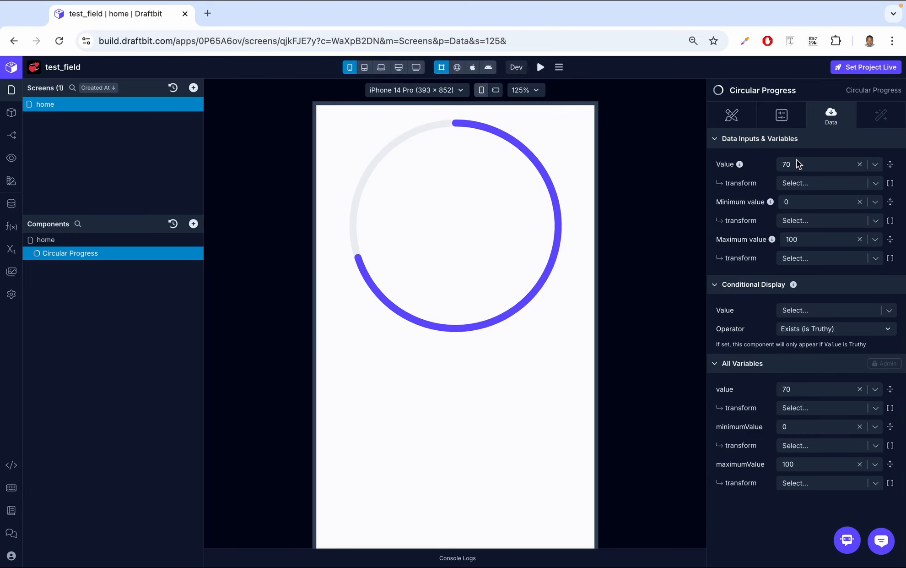
Step: Bind the Circular Progress value to the progress variable
{"action": "left_click", "coordinate": [875, 165]}
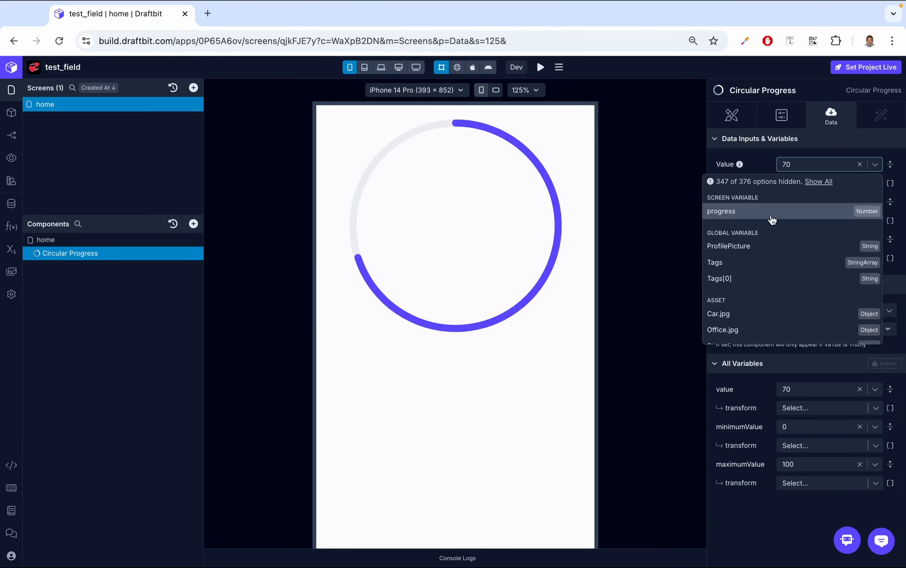
{"action": "left_click", "coordinate": [775, 212]}
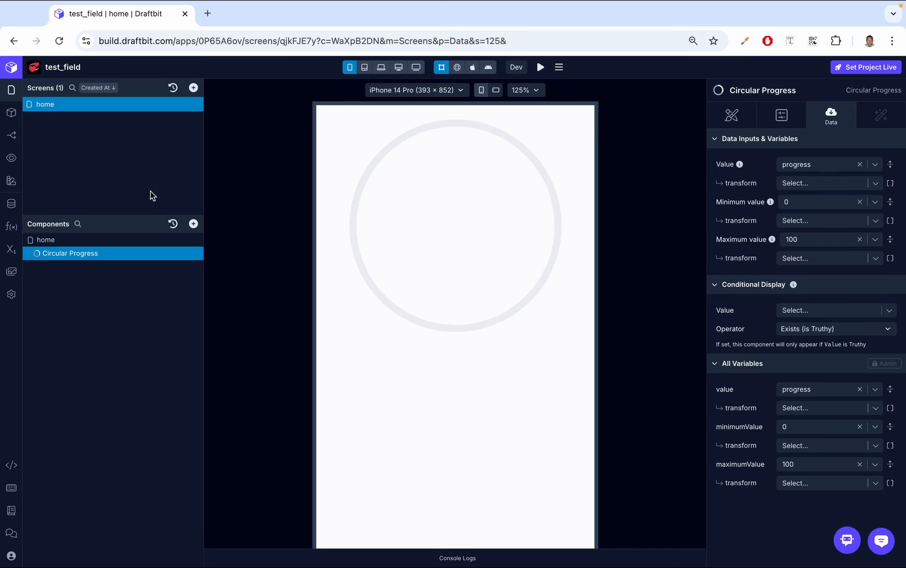
{"action": "left_click", "coordinate": [128, 240]}
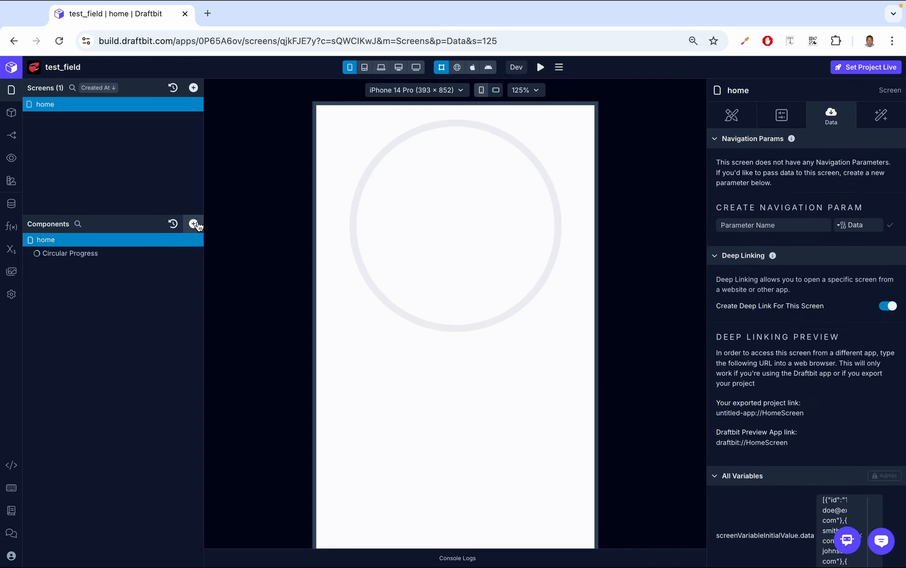
Step: Add a Button labelled Get Started below the progress ring and select it
{"action": "left_click", "coordinate": [193, 223]}
{"action": "left_click", "coordinate": [300, 174]}
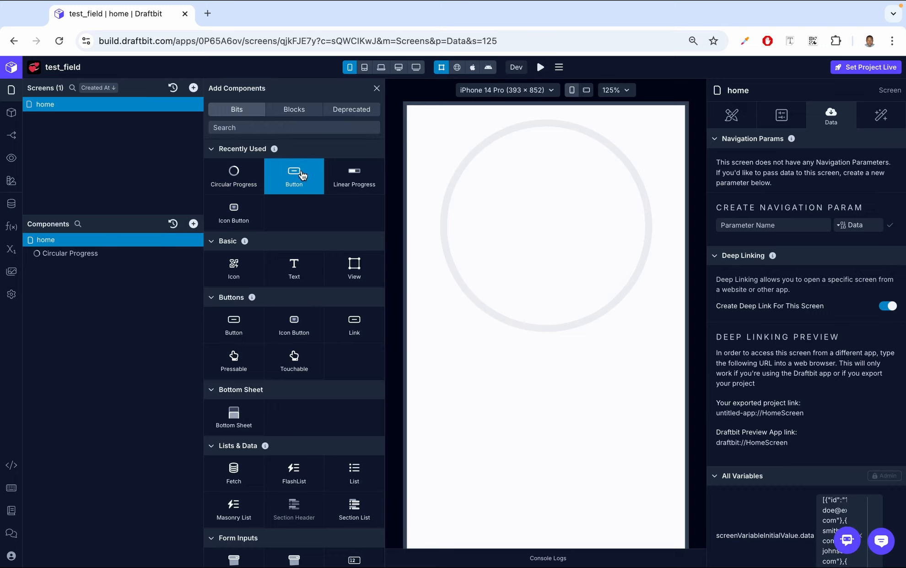
{"action": "left_click", "coordinate": [376, 88]}
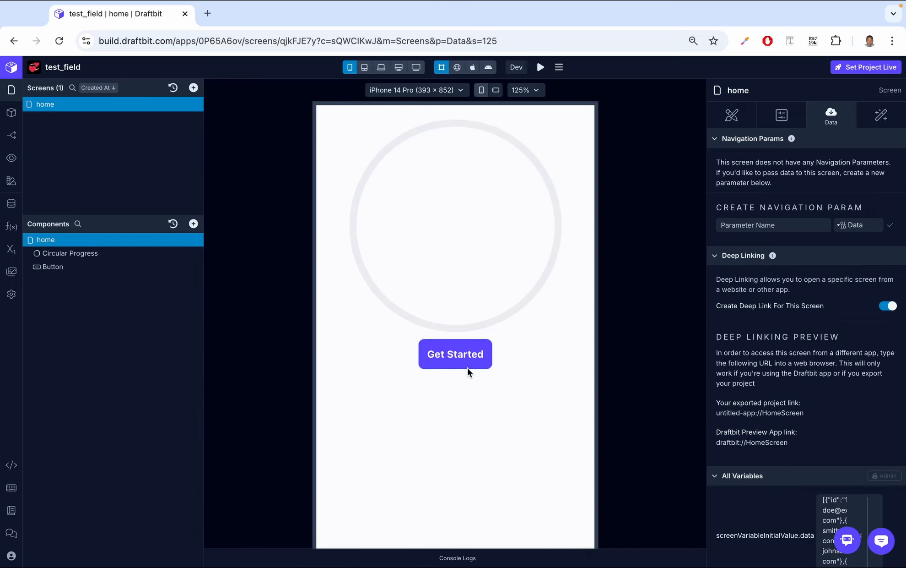
{"action": "left_click", "coordinate": [83, 258]}
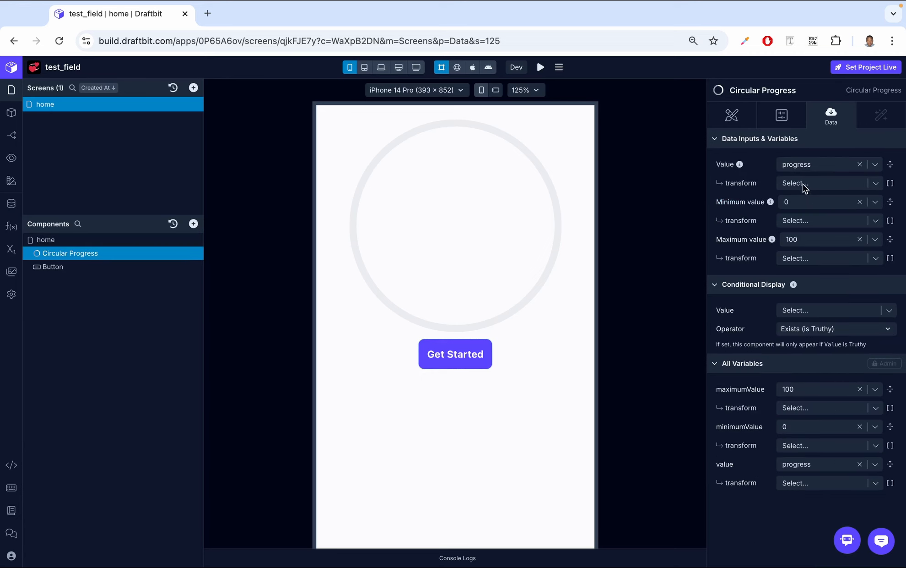
{"action": "left_click", "coordinate": [84, 265]}
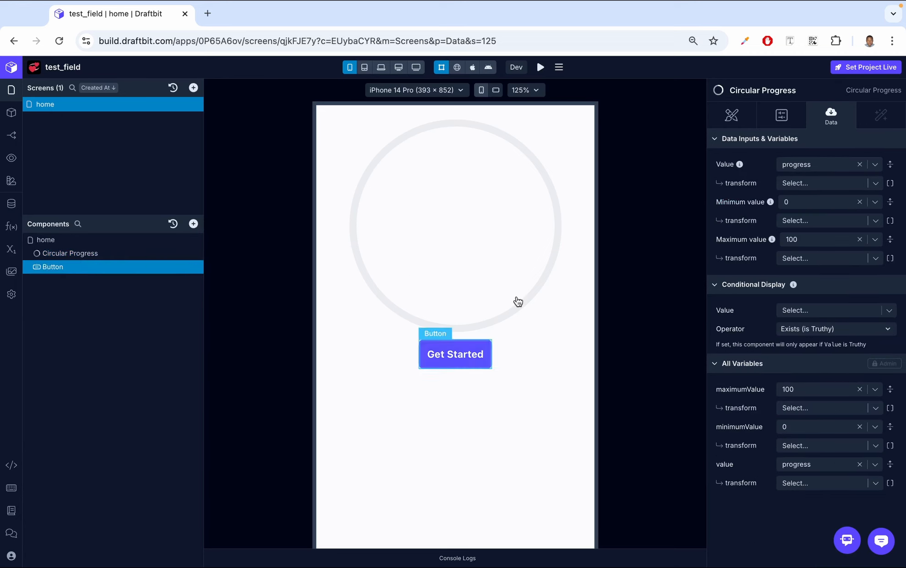
Step: Add a Set Variable action targeting progress to the button's On Press workflow
{"action": "left_click", "coordinate": [883, 117]}
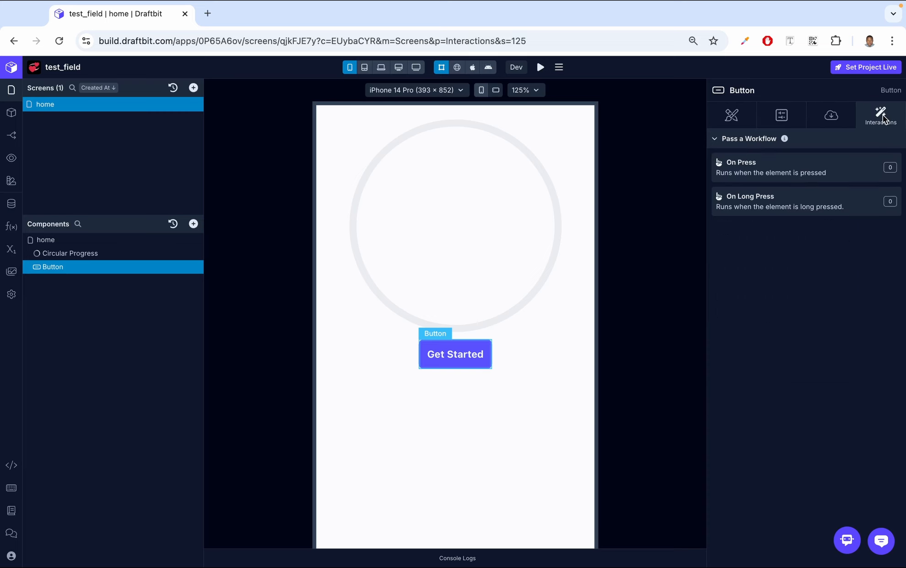
{"action": "left_click", "coordinate": [756, 168]}
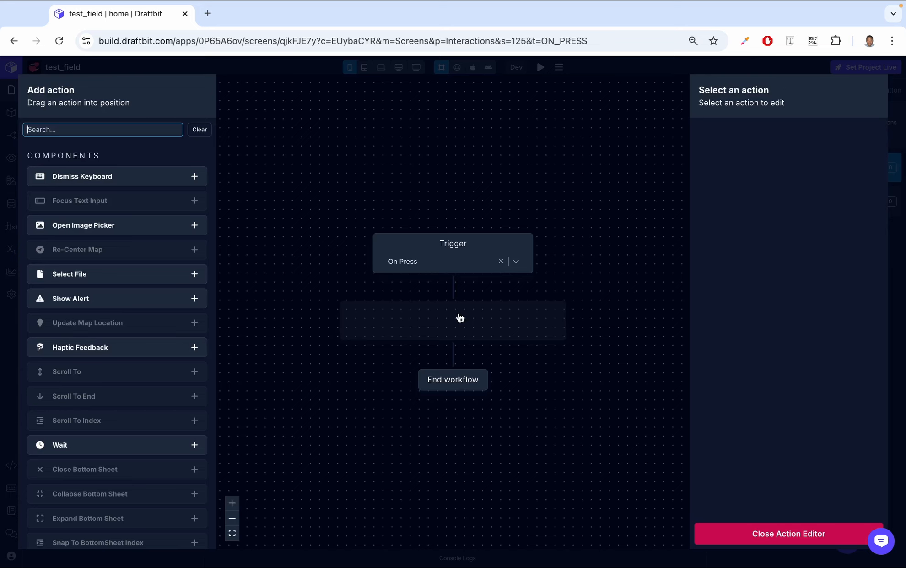
{"action": "type", "text": "set"}
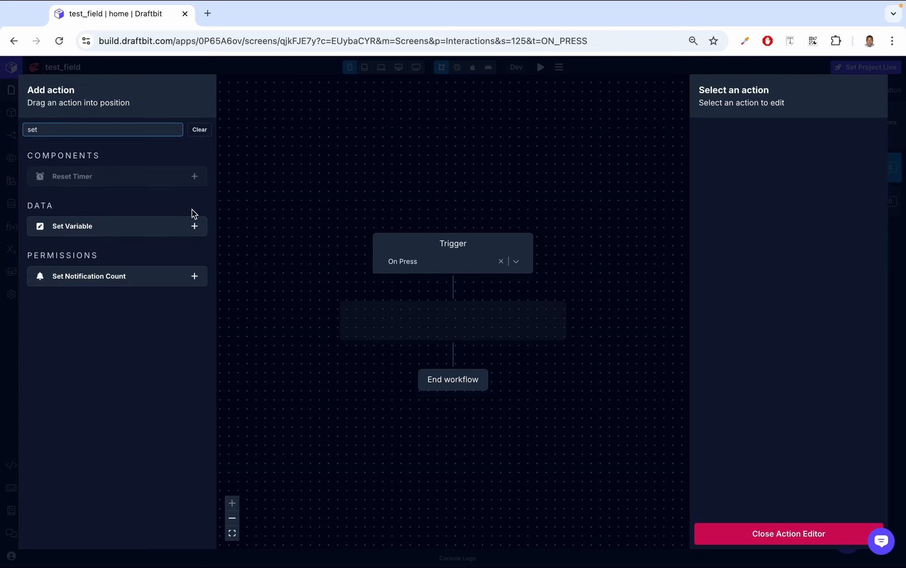
{"action": "left_click", "coordinate": [193, 229]}
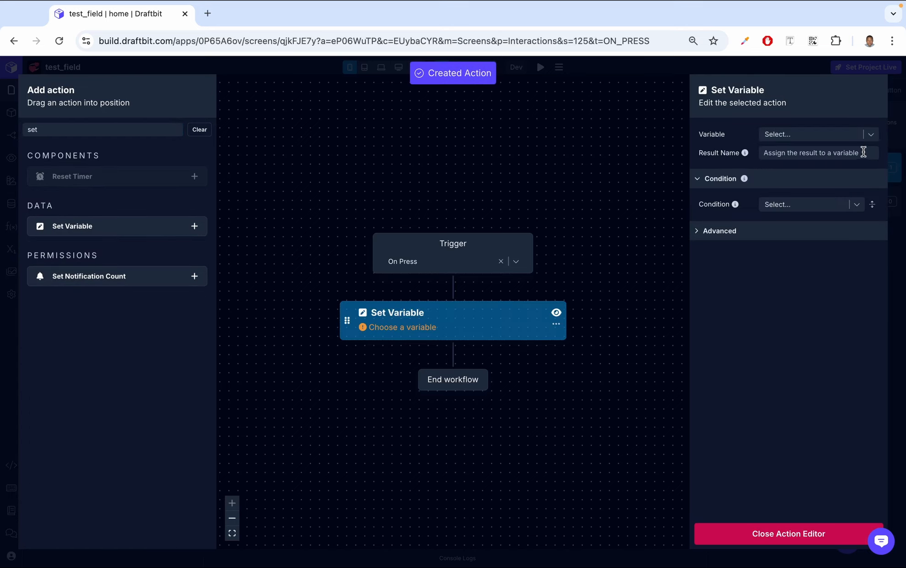
{"action": "left_click", "coordinate": [871, 135]}
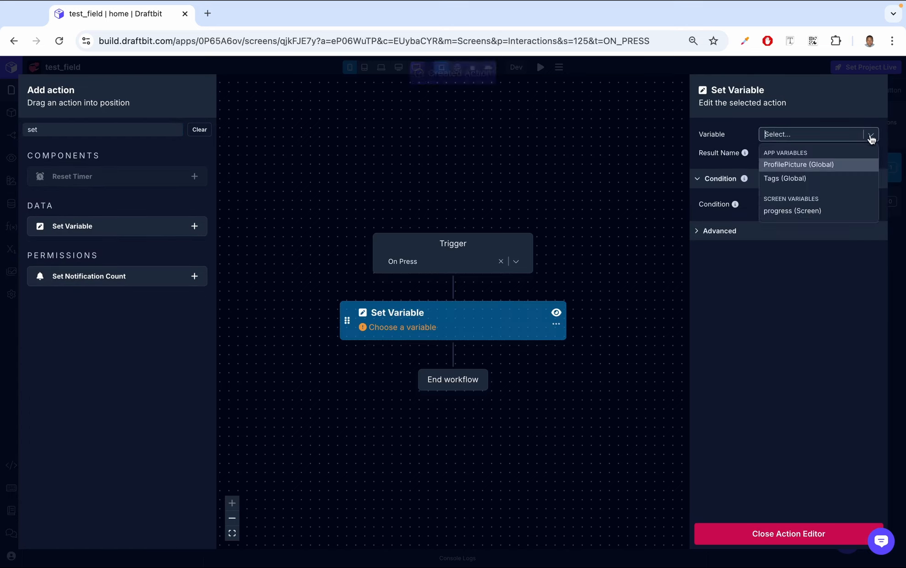
{"action": "left_click", "coordinate": [783, 213]}
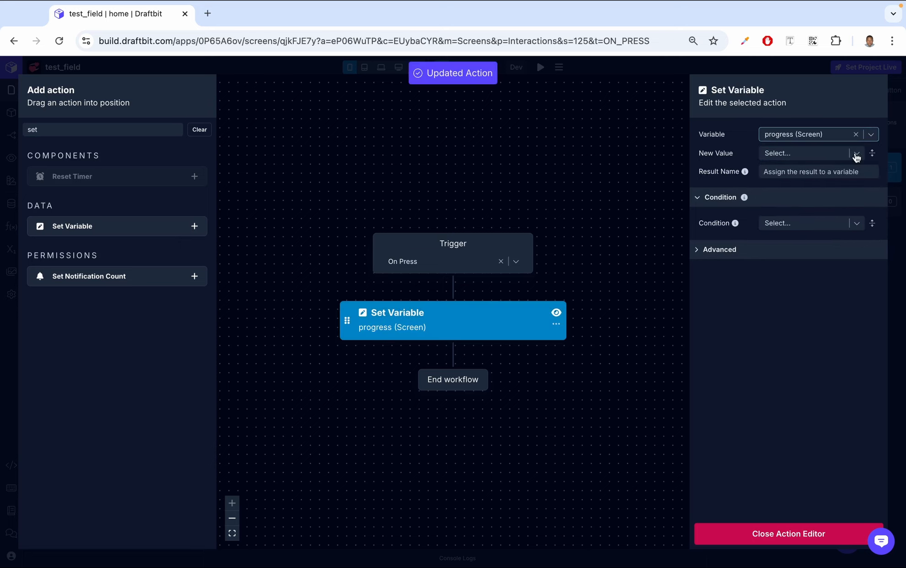
Step: Set the new value to progress with an Add transform of 70
{"action": "left_click", "coordinate": [858, 154]}
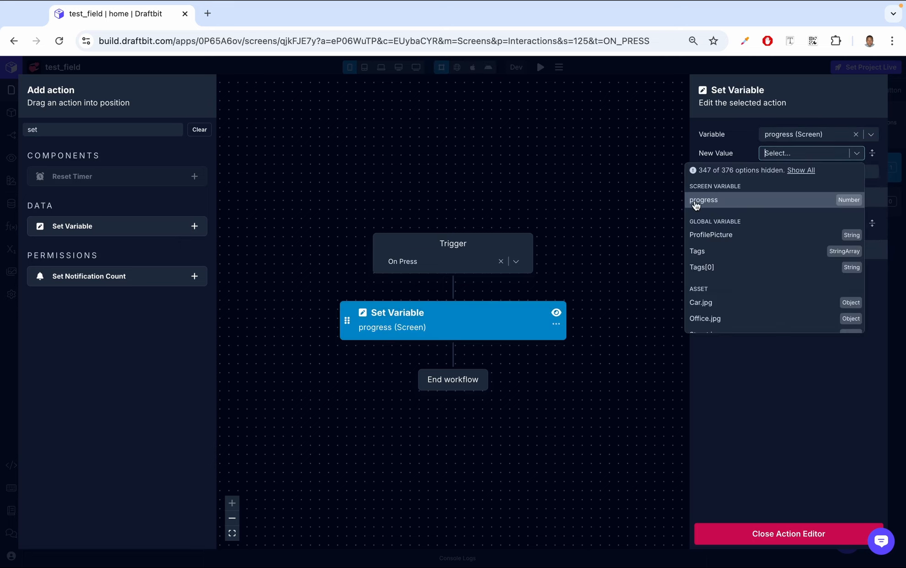
{"action": "left_click", "coordinate": [716, 202]}
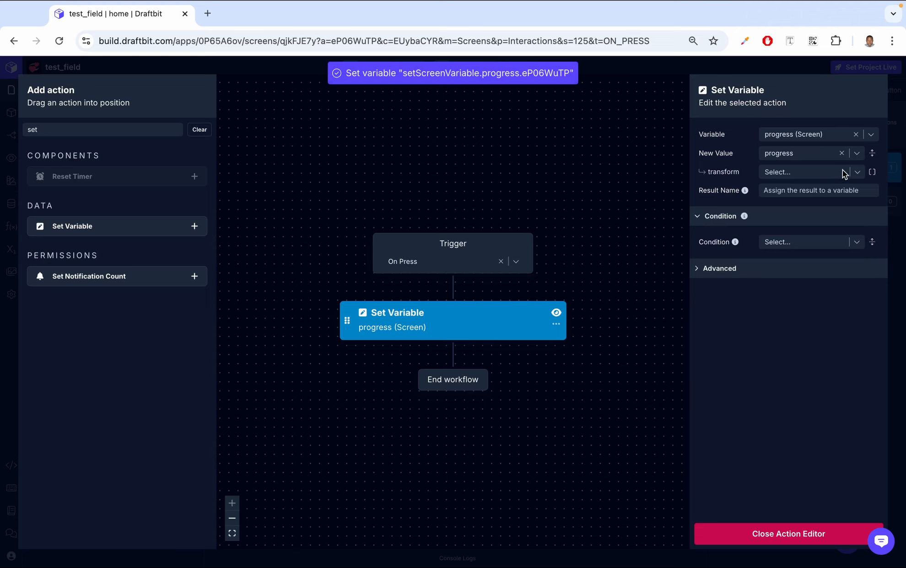
{"action": "left_click", "coordinate": [852, 174]}
{"action": "scroll", "coordinate": [820, 284], "scroll_direction": "down", "scroll_amount": 3}
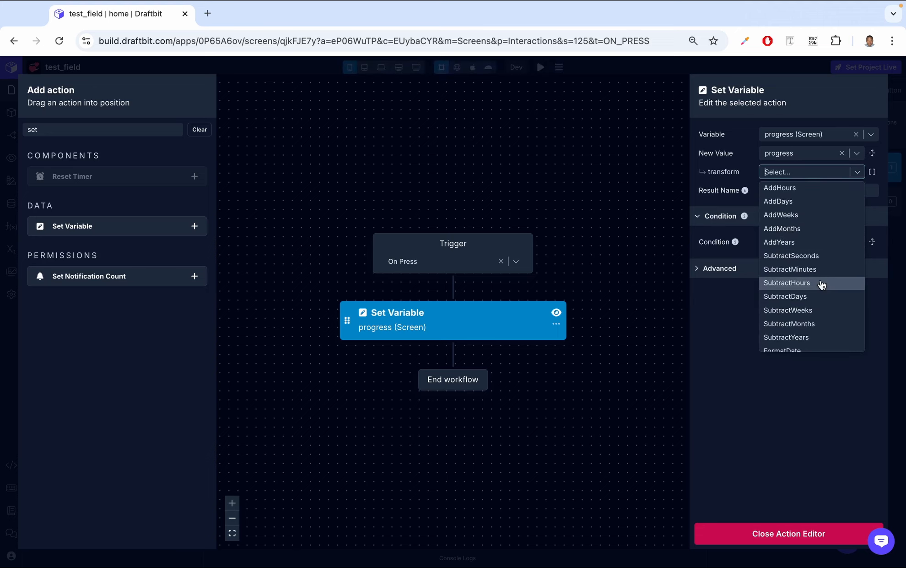
{"action": "scroll", "coordinate": [822, 284], "scroll_direction": "down", "scroll_amount": 12}
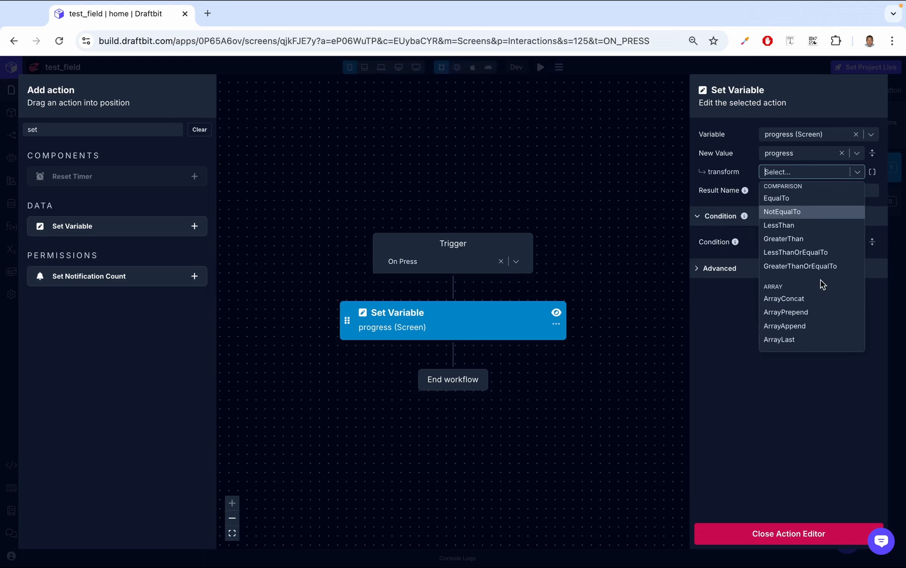
{"action": "type", "text": "add"}
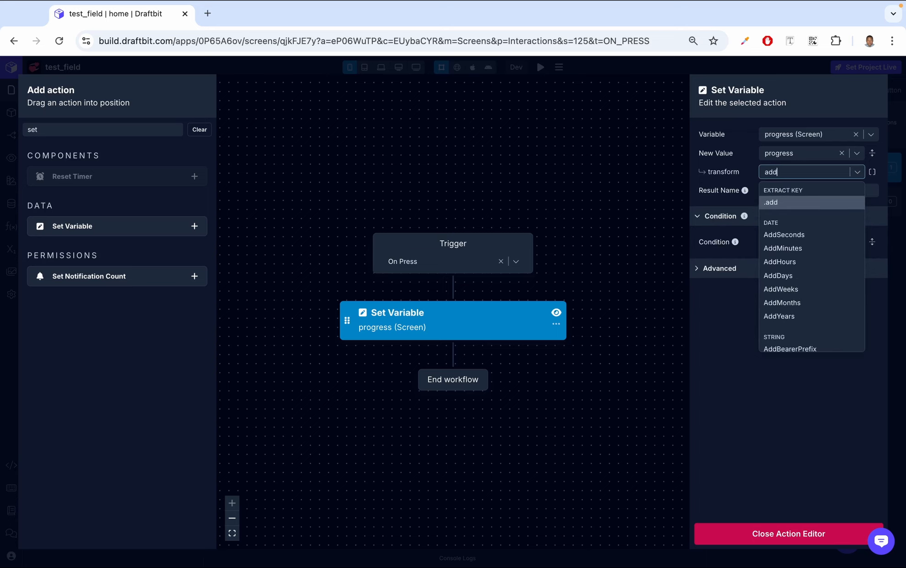
{"action": "scroll", "coordinate": [822, 305], "scroll_direction": "down", "scroll_amount": 1}
{"action": "left_click", "coordinate": [772, 340]}
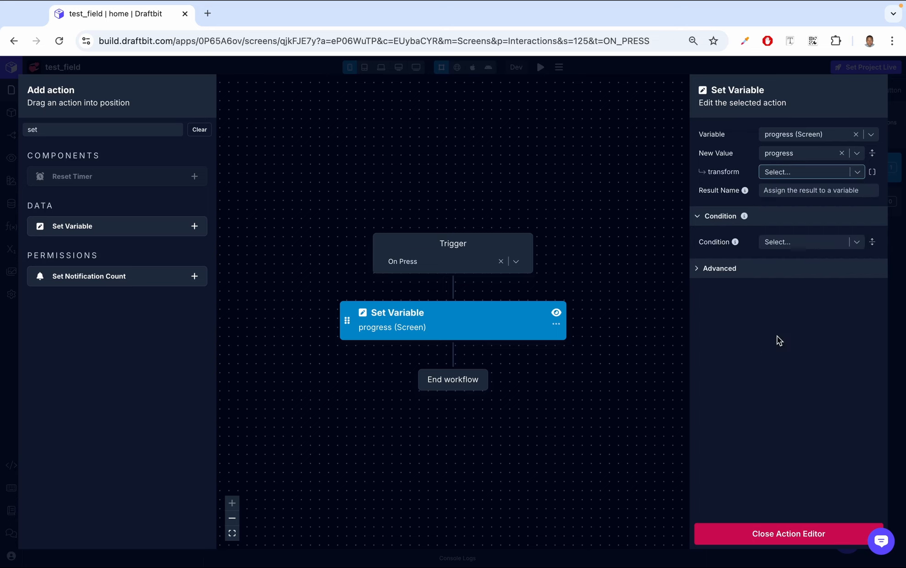
{"action": "left_click", "coordinate": [778, 189]}
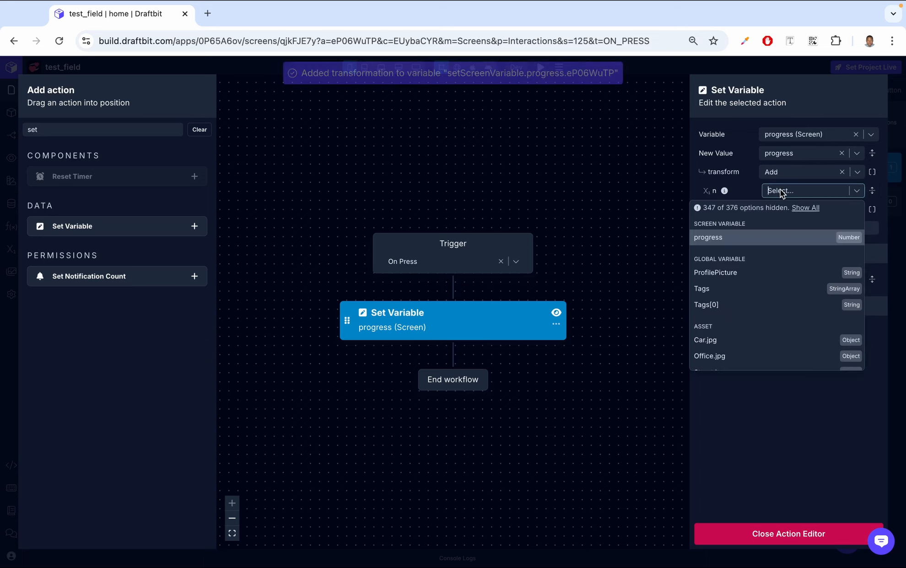
{"action": "type", "text": "70"}
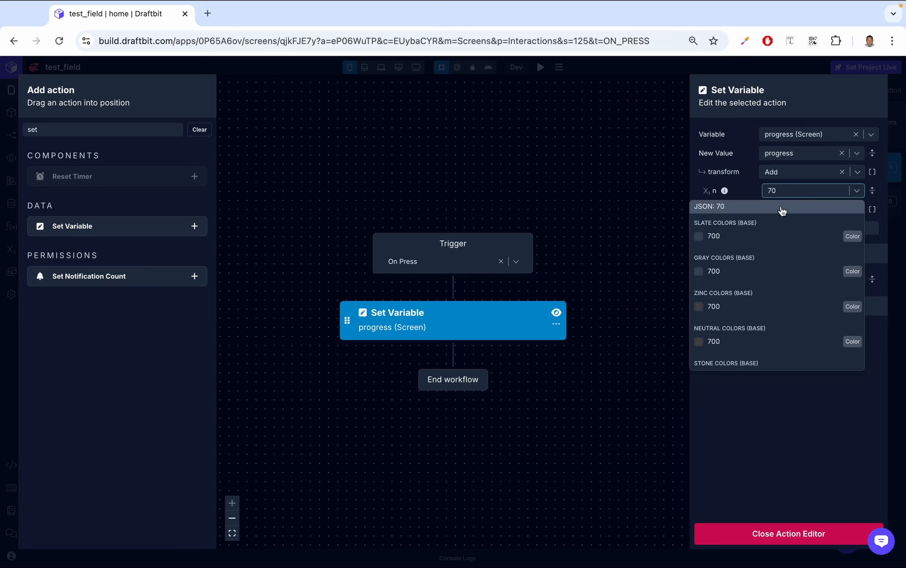
{"action": "left_click", "coordinate": [781, 208]}
{"action": "left_click", "coordinate": [796, 531]}
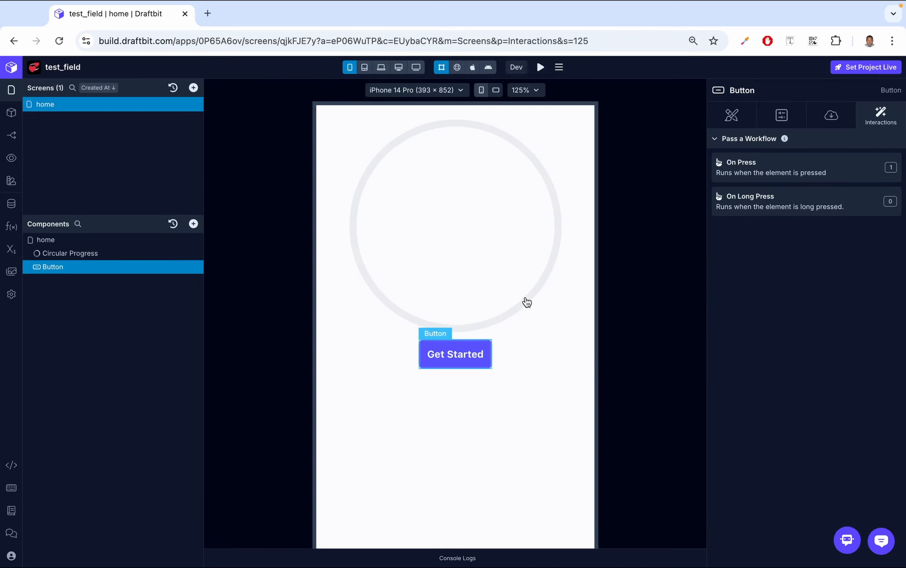
Step: Turn on Web Preview and press Get Started to fill the ring to 70%
{"action": "left_click", "coordinate": [455, 67]}
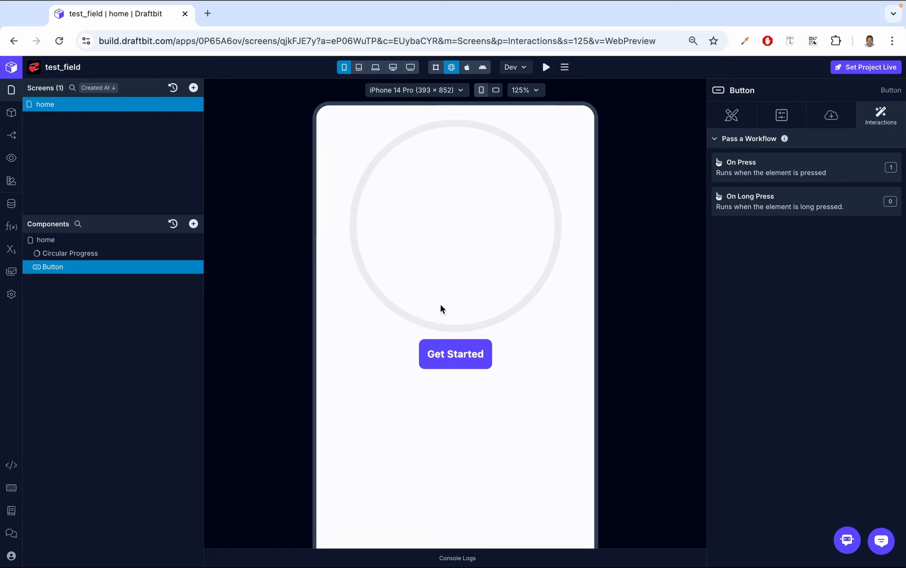
{"action": "left_click", "coordinate": [453, 362]}
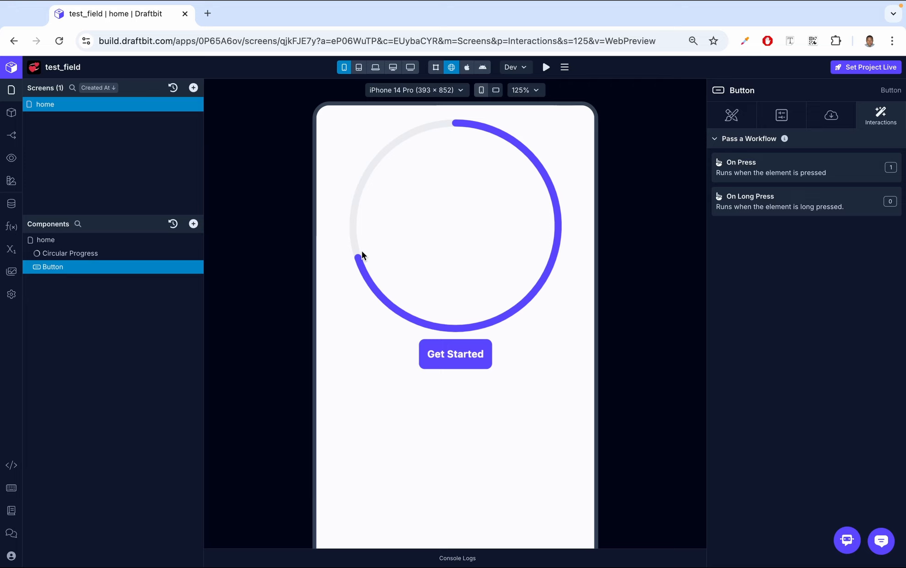
Step: Set the Circular Progress start position to left and test it with Get Started
{"action": "left_click", "coordinate": [83, 253]}
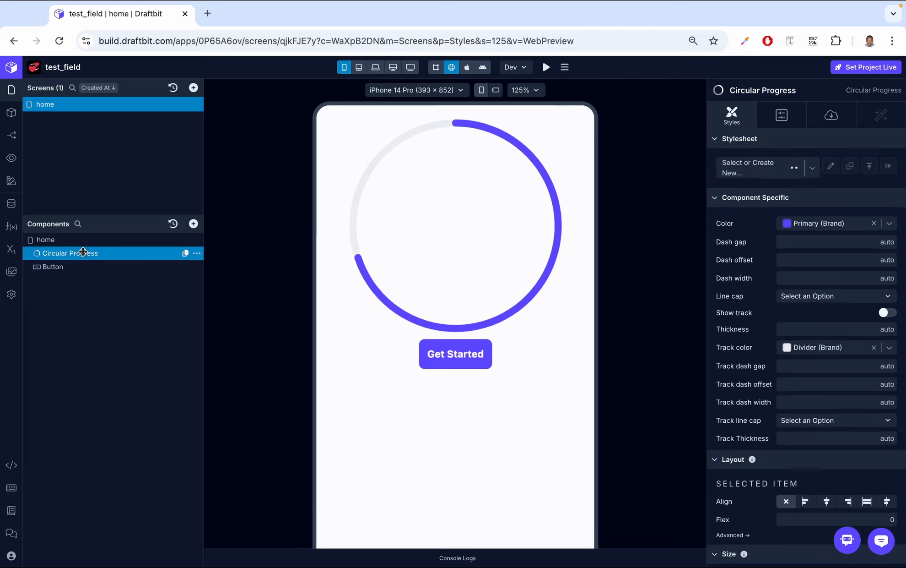
{"action": "left_click", "coordinate": [790, 115]}
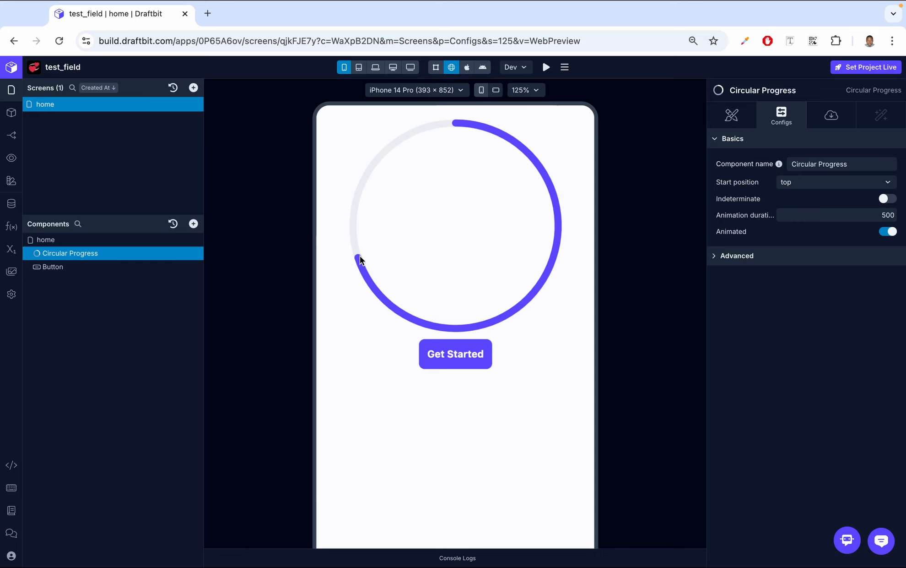
{"action": "left_click", "coordinate": [870, 185]}
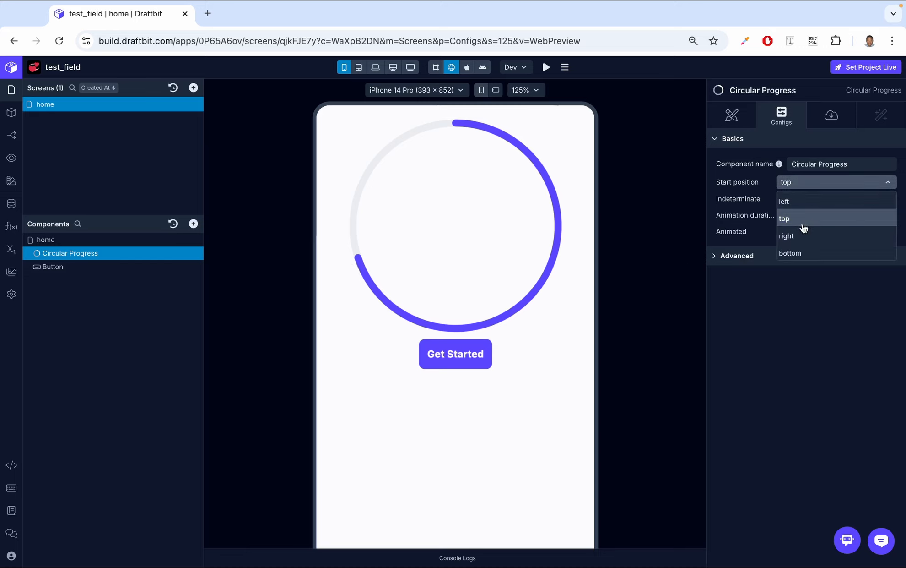
{"action": "left_click", "coordinate": [806, 203]}
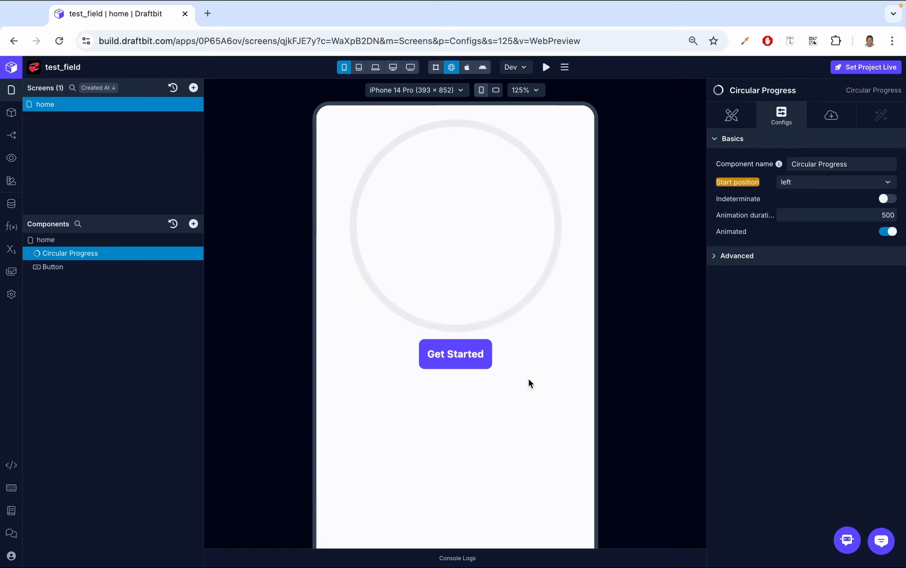
{"action": "left_click", "coordinate": [473, 369]}
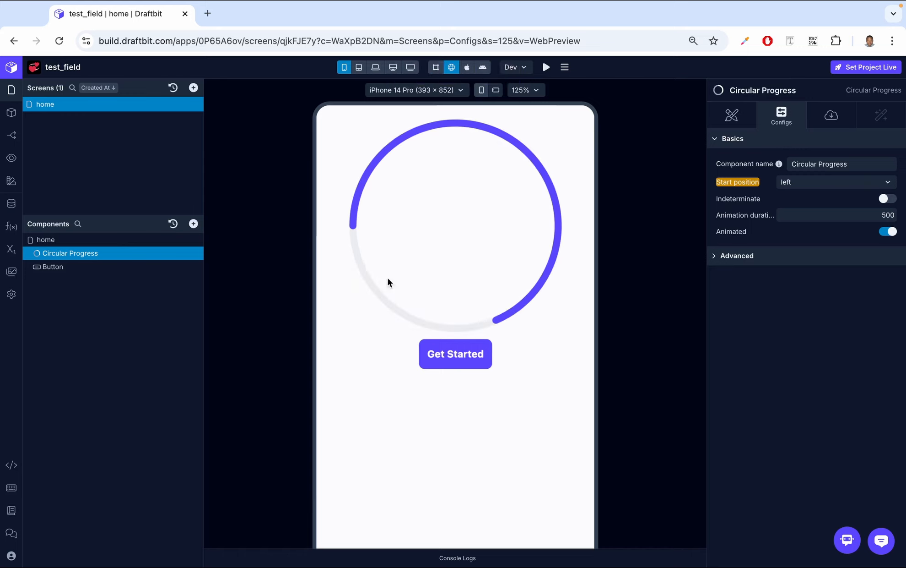
Step: Switch the start position to right, test it, then set it back to top
{"action": "left_click", "coordinate": [861, 183]}
{"action": "left_click", "coordinate": [807, 237]}
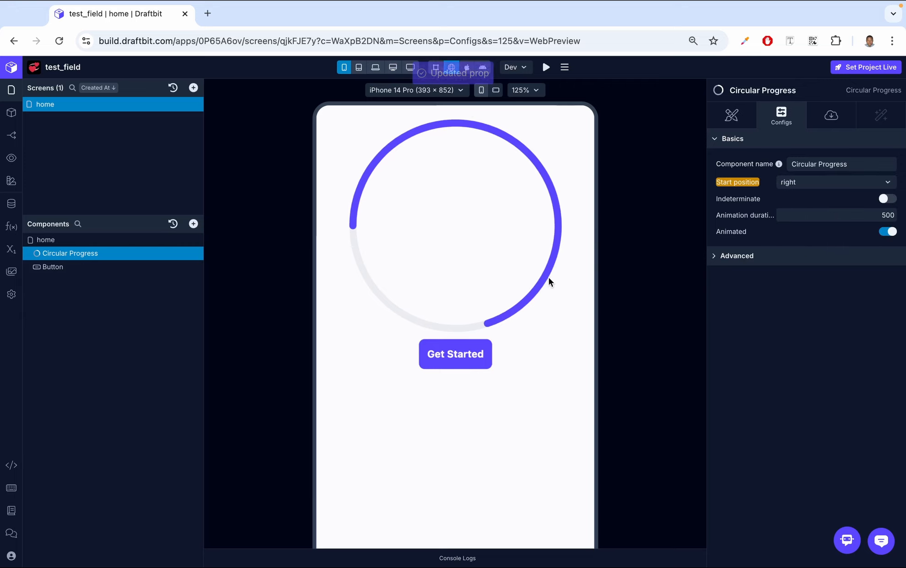
{"action": "left_click", "coordinate": [476, 358]}
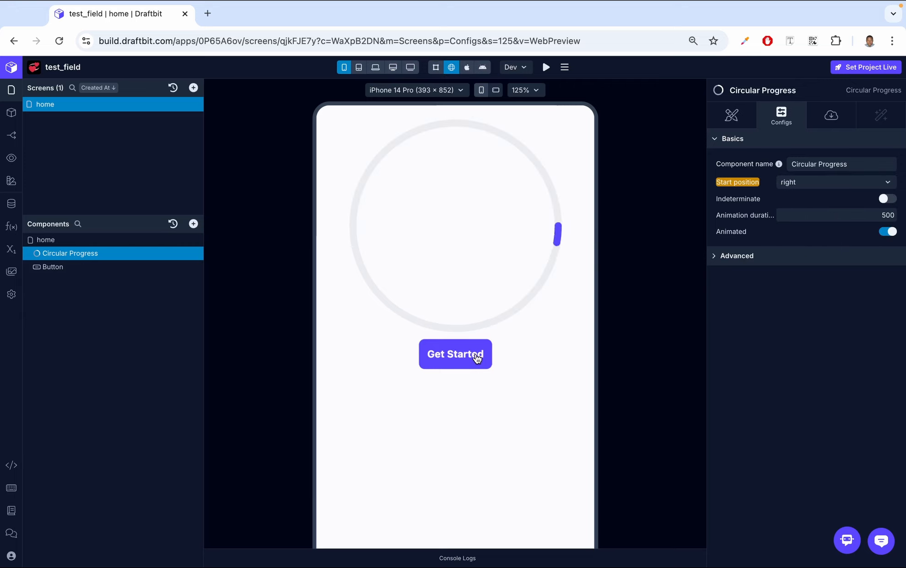
{"action": "left_click", "coordinate": [808, 186]}
{"action": "left_click", "coordinate": [813, 218]}
Step: Review the ring's Data bindings, then toggle Indeterminate on and back off
{"action": "left_click", "coordinate": [831, 119]}
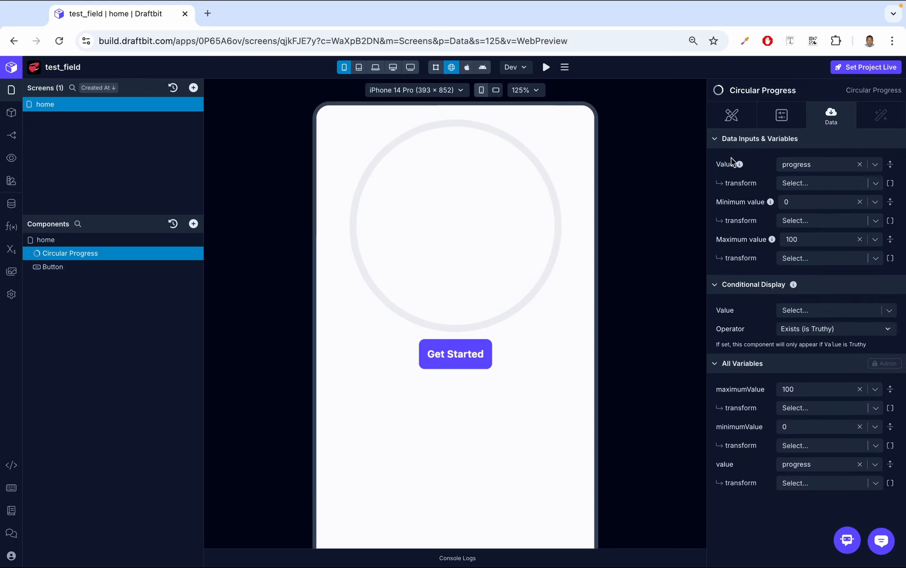
{"action": "left_click", "coordinate": [782, 116]}
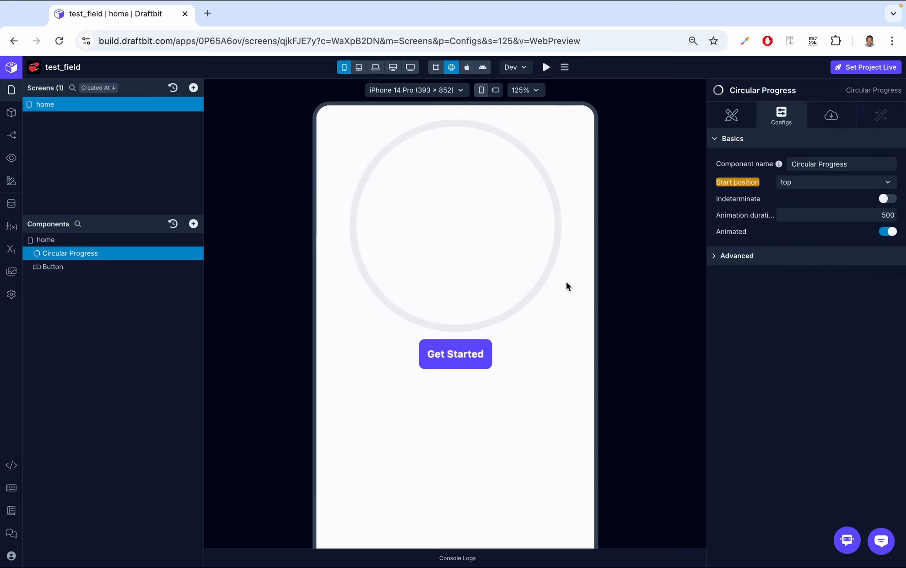
{"action": "left_click", "coordinate": [888, 199]}
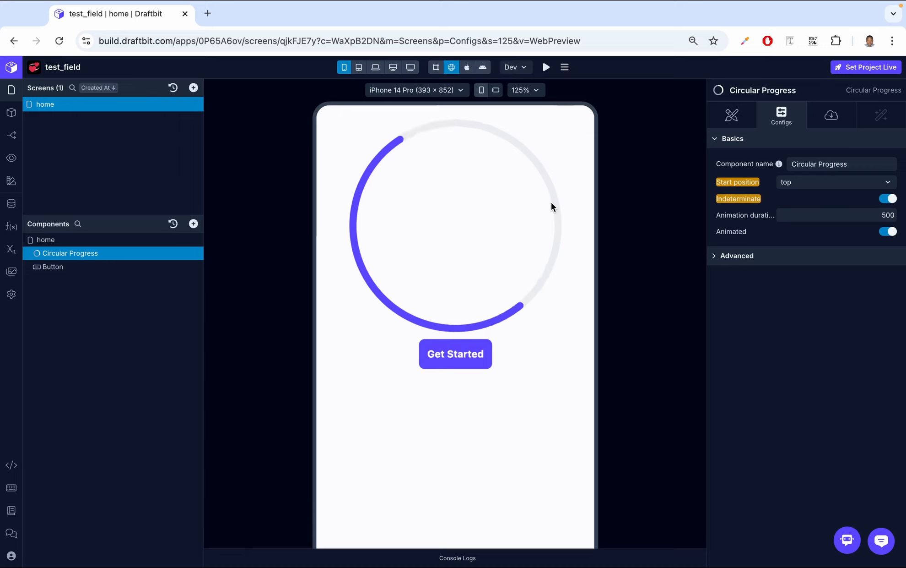
{"action": "left_click", "coordinate": [889, 200]}
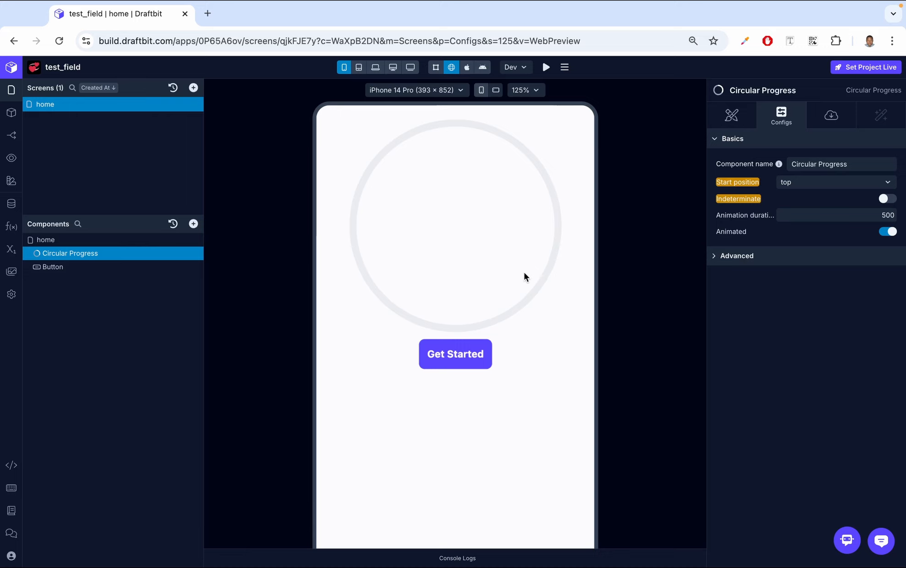
Step: Compare the ring filling with Animated turned off and back on via Get Started
{"action": "left_click", "coordinate": [471, 359]}
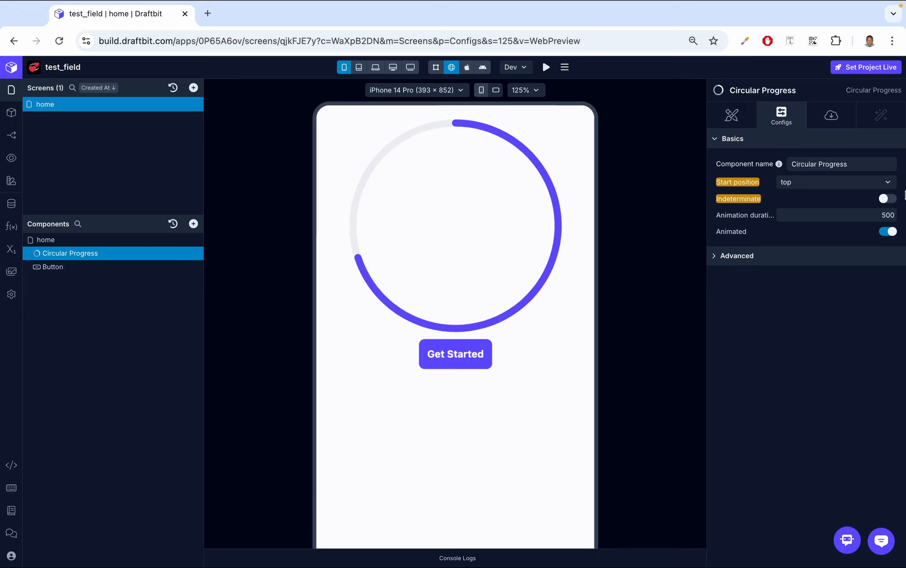
{"action": "left_click", "coordinate": [886, 232]}
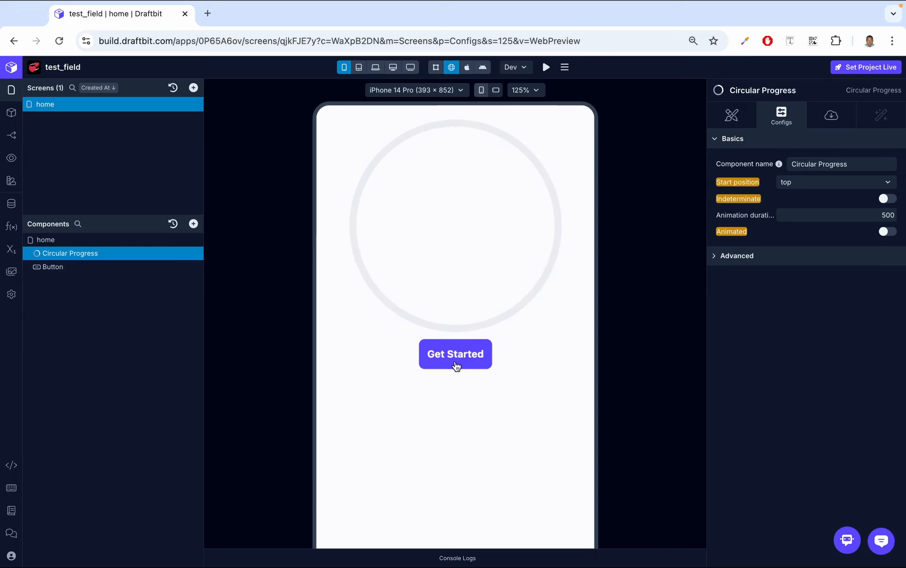
{"action": "left_click", "coordinate": [456, 364]}
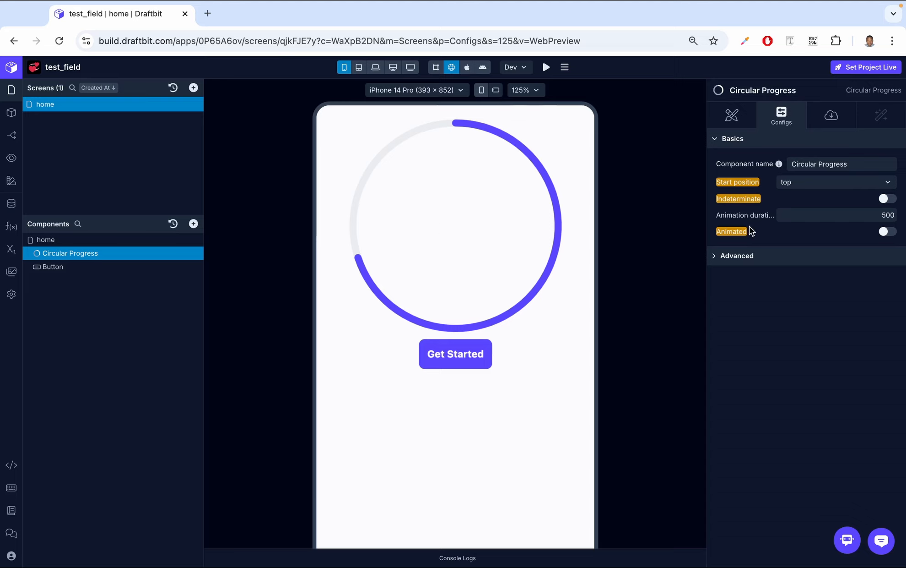
{"action": "left_click", "coordinate": [888, 232]}
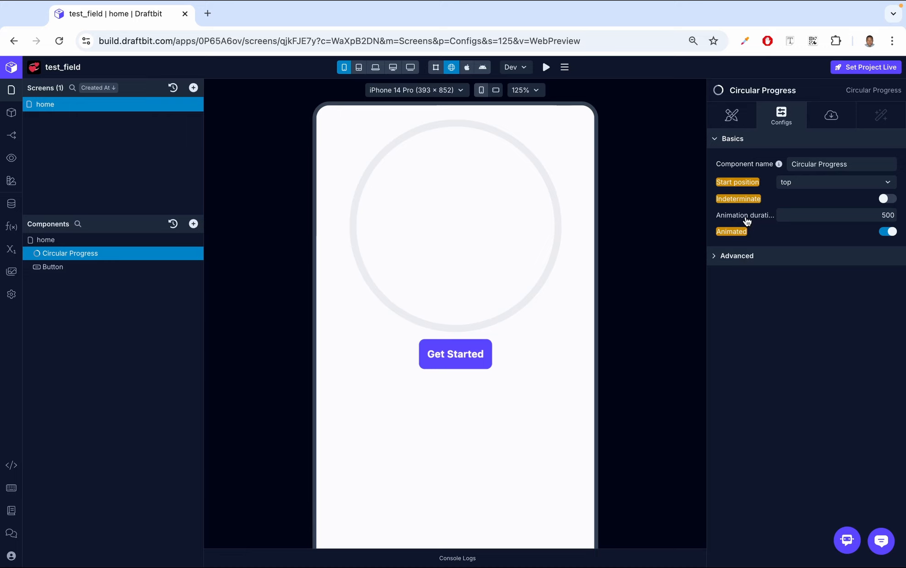
{"action": "left_click", "coordinate": [447, 367]}
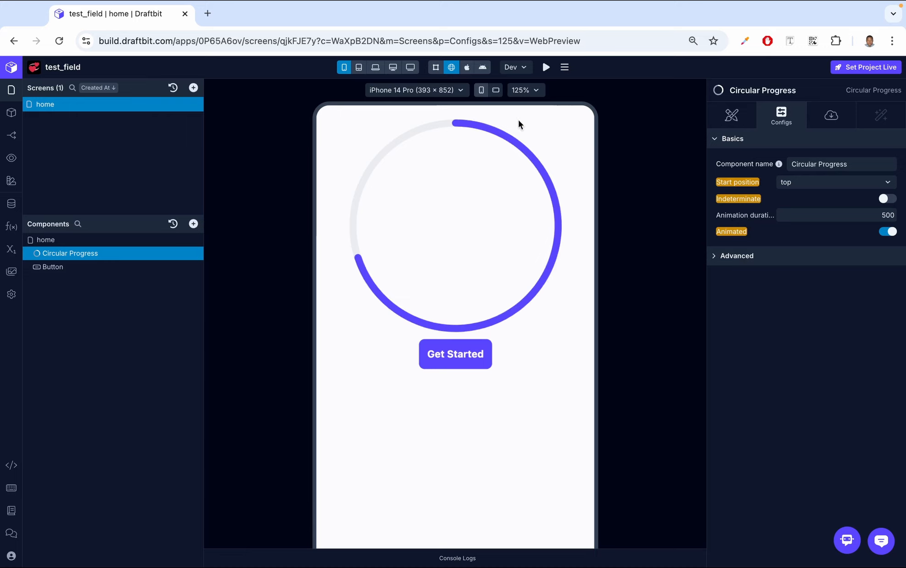
Step: Set Animation duration to 5000, then reset it to the default 500
{"action": "left_click", "coordinate": [888, 213]}
{"action": "type", "text": "0"}
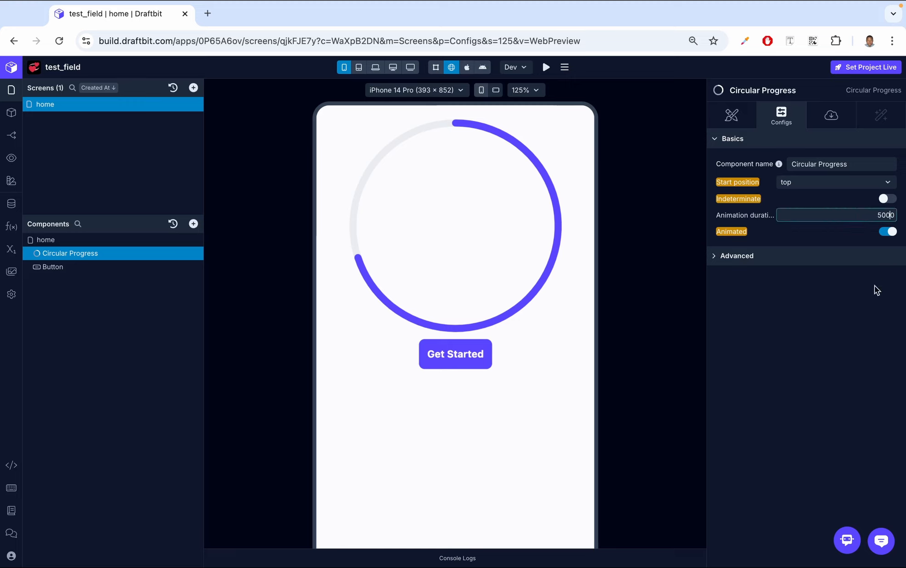
{"action": "left_click", "coordinate": [871, 320]}
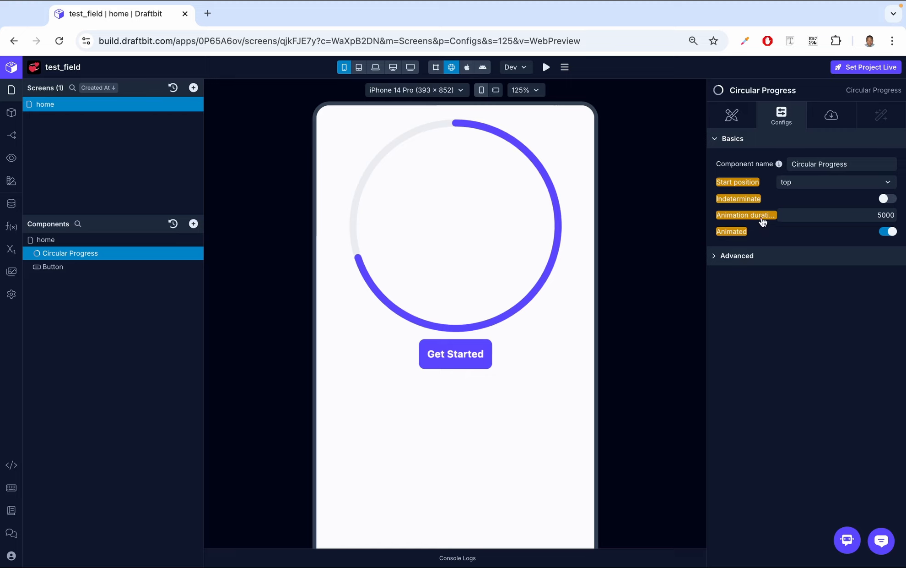
{"action": "left_click", "coordinate": [762, 221]}
{"action": "left_click", "coordinate": [685, 314]}
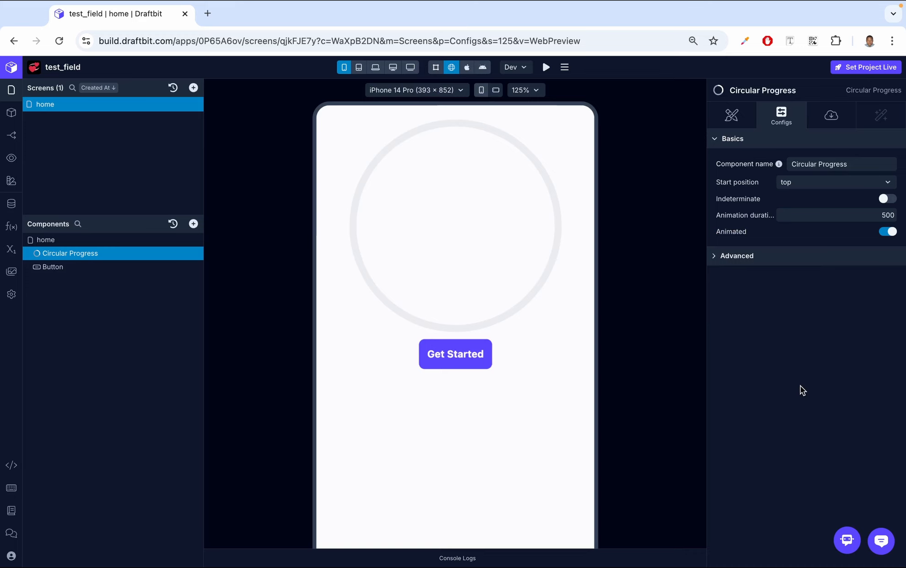
Step: Set the Circular Progress color to Error (Brand) and preview the red arc filling
{"action": "left_click", "coordinate": [735, 115]}
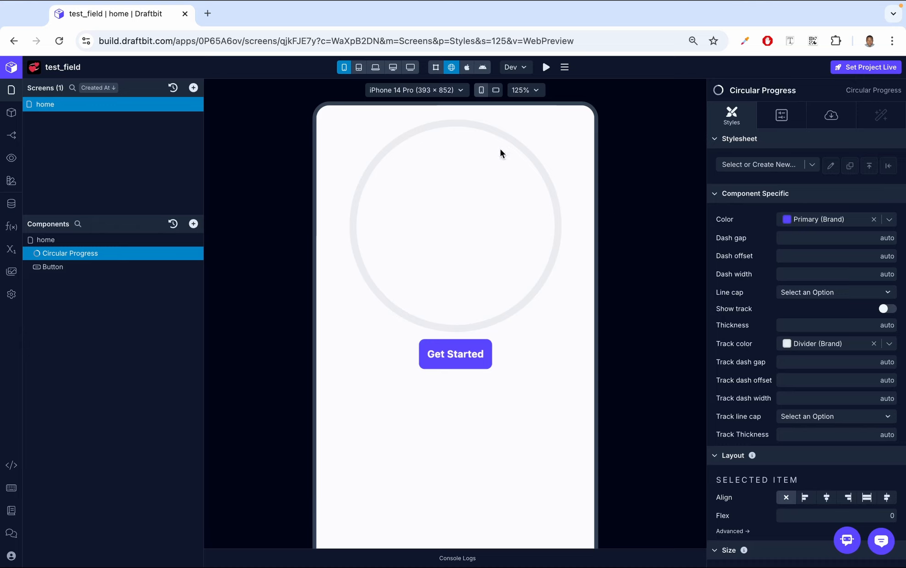
{"action": "left_click", "coordinate": [476, 358]}
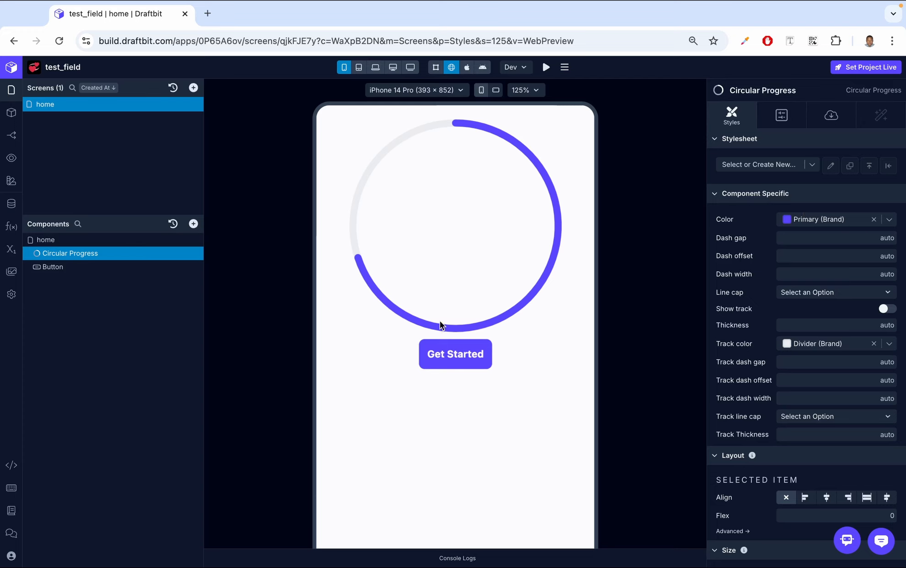
{"action": "left_click", "coordinate": [890, 219]}
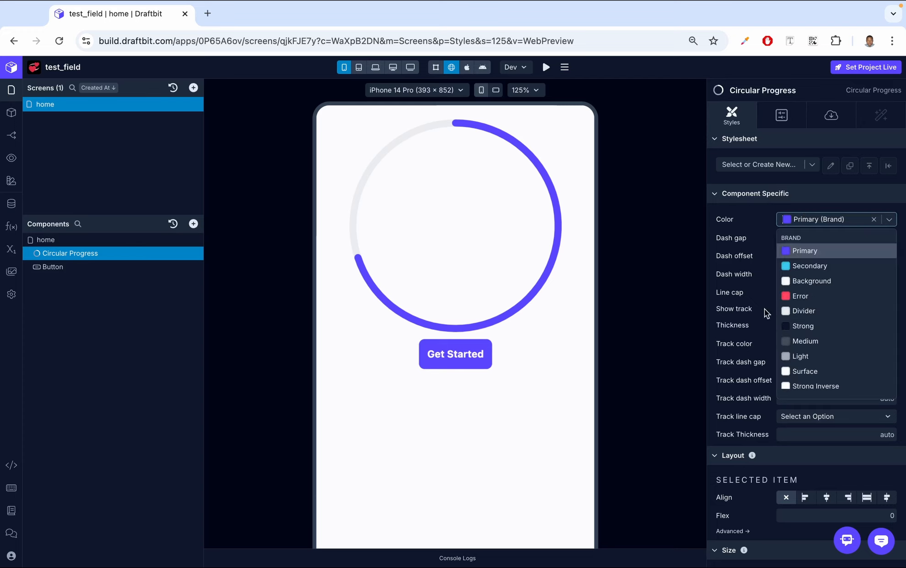
{"action": "left_click", "coordinate": [810, 297]}
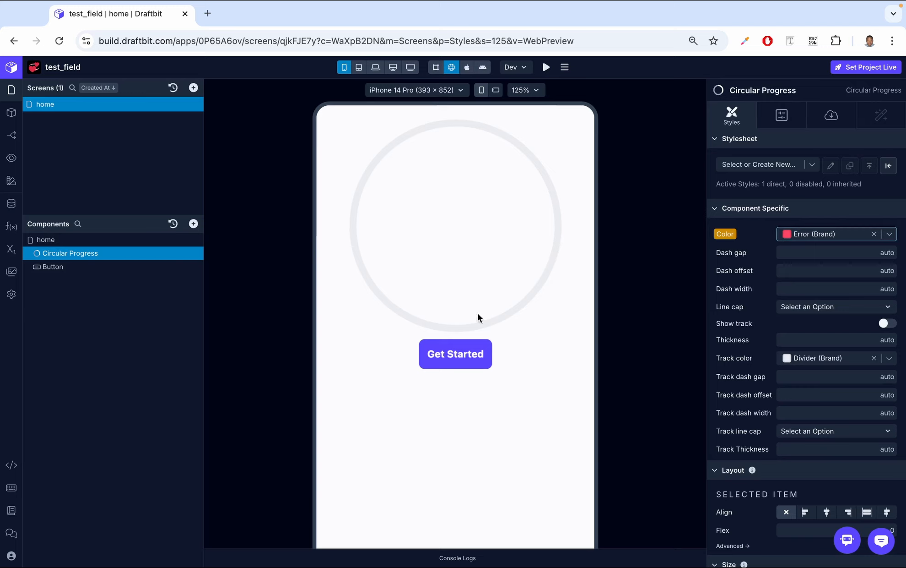
{"action": "left_click", "coordinate": [455, 353]}
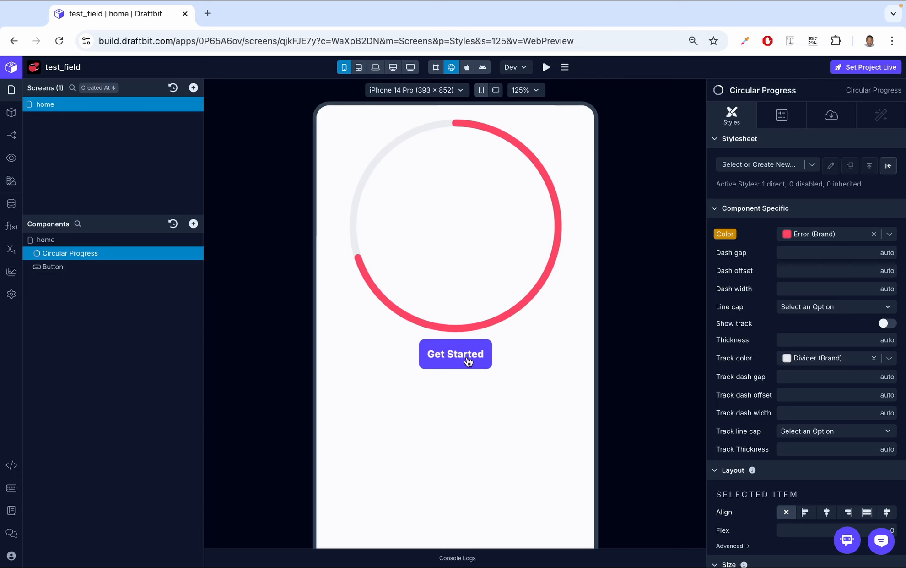
Step: Give the progress screen variable an initial value of 70 in the Variables dialog
{"action": "left_click", "coordinate": [14, 249]}
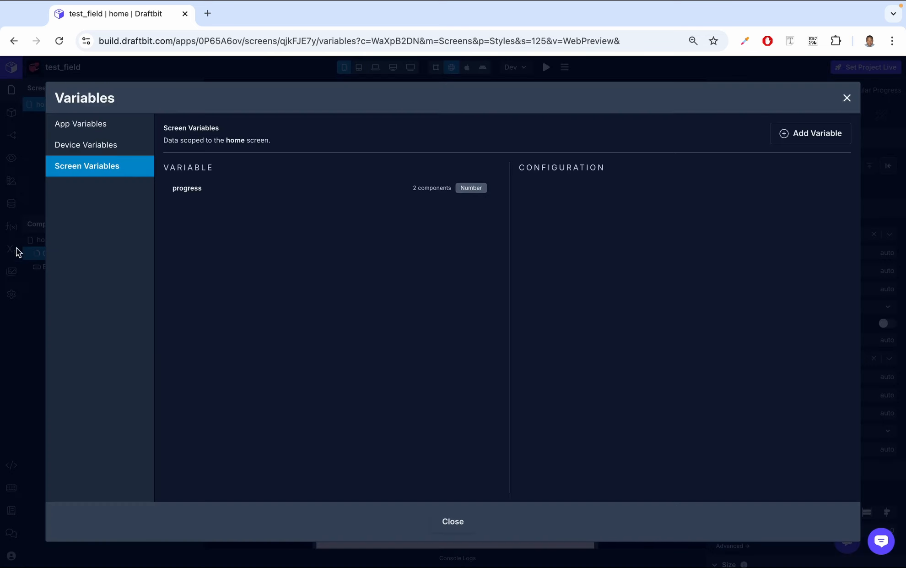
{"action": "left_click", "coordinate": [371, 191]}
{"action": "left_click", "coordinate": [677, 222]}
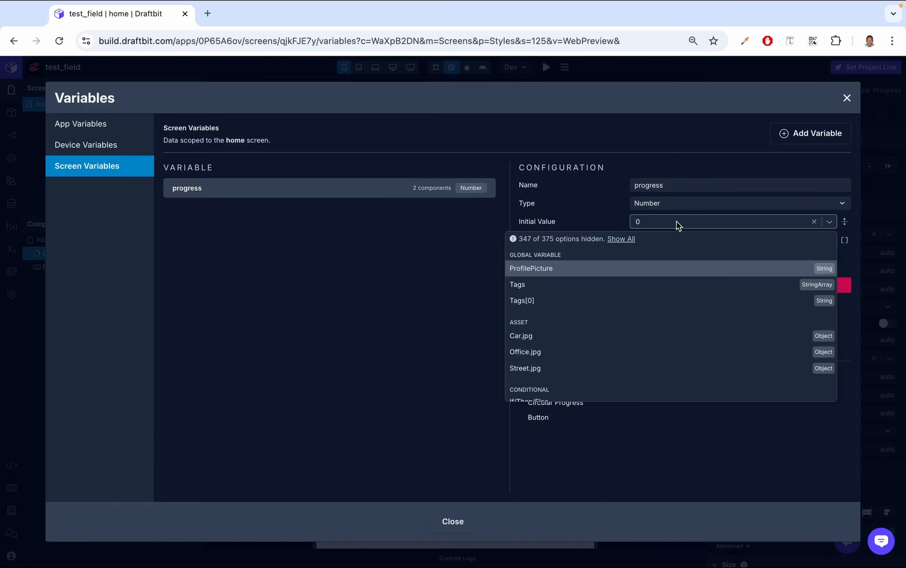
{"action": "type", "text": "70"}
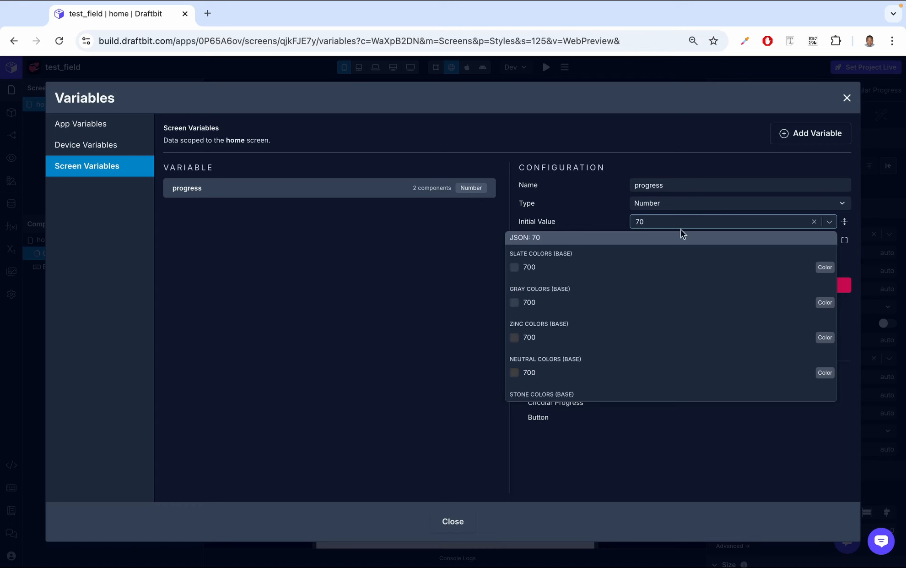
{"action": "left_click", "coordinate": [689, 238]}
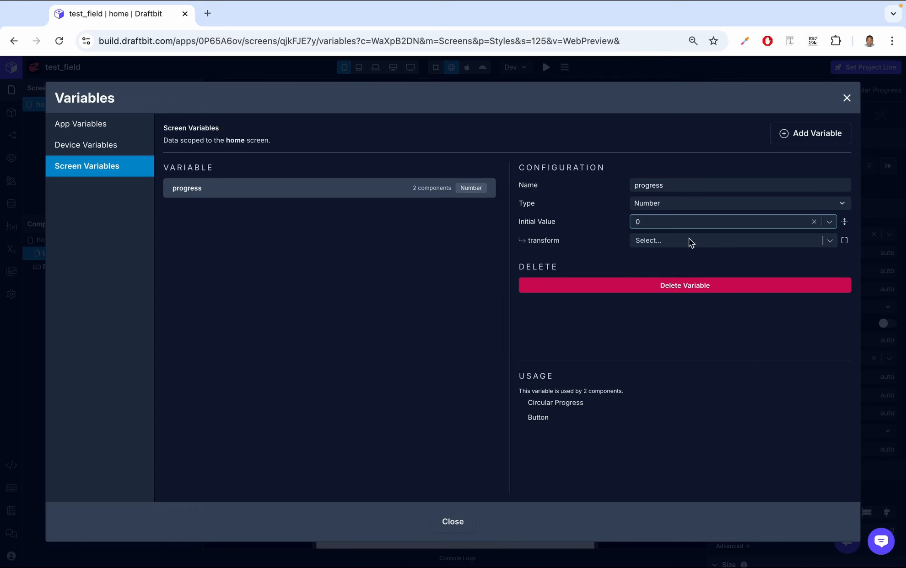
{"action": "left_click", "coordinate": [847, 98]}
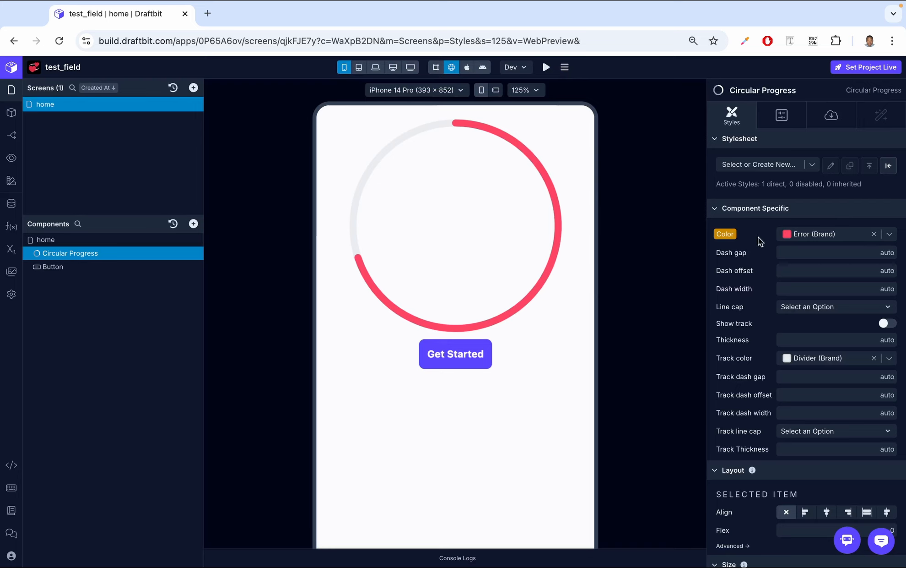
Step: Reset the arc colour to its default and give the arc a dash width of 20
{"action": "left_click", "coordinate": [725, 233]}
{"action": "left_click", "coordinate": [671, 354]}
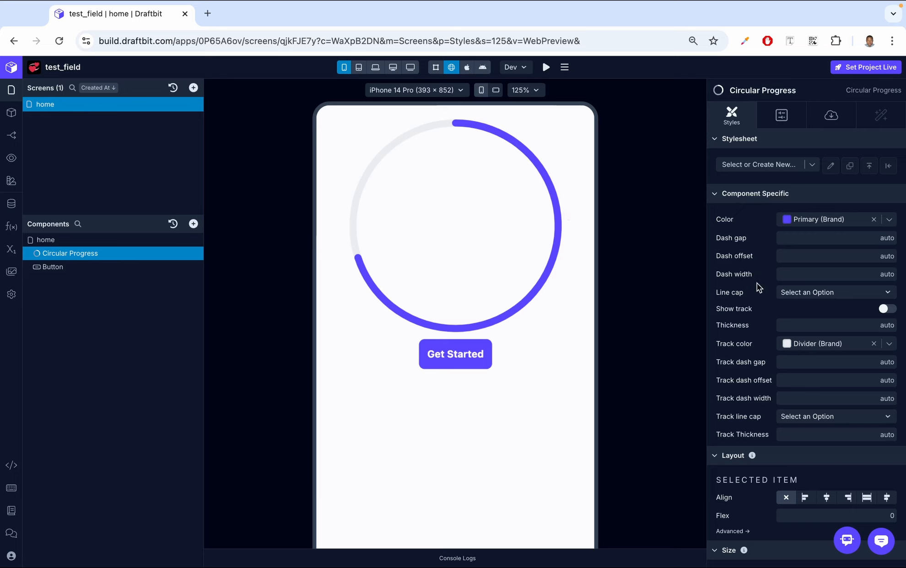
{"action": "left_click", "coordinate": [800, 274]}
{"action": "type", "text": "20"}
{"action": "left_click", "coordinate": [760, 257]}
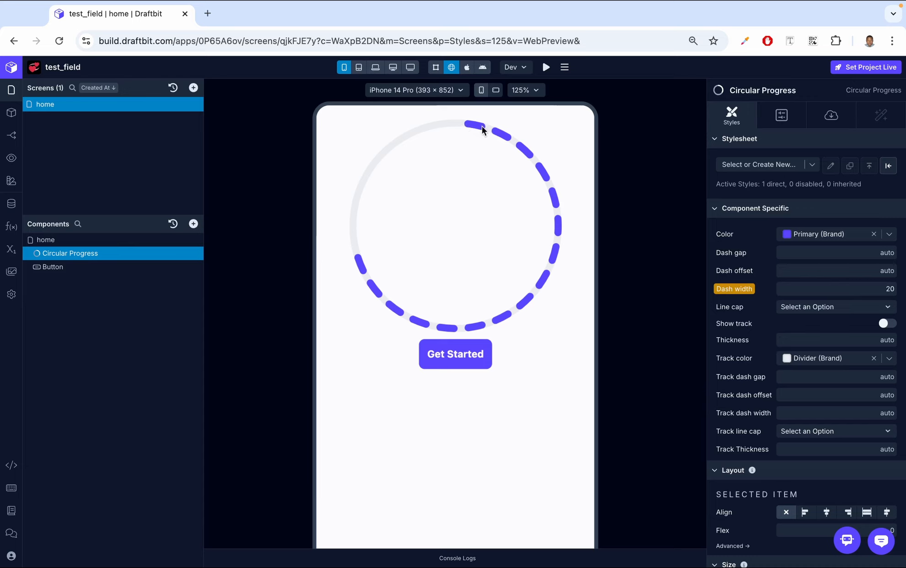
Step: Try a dash offset of 20 on the arc, then reset the dash offset to default
{"action": "left_click", "coordinate": [833, 269]}
{"action": "type", "text": "20"}
{"action": "key", "text": "Return"}
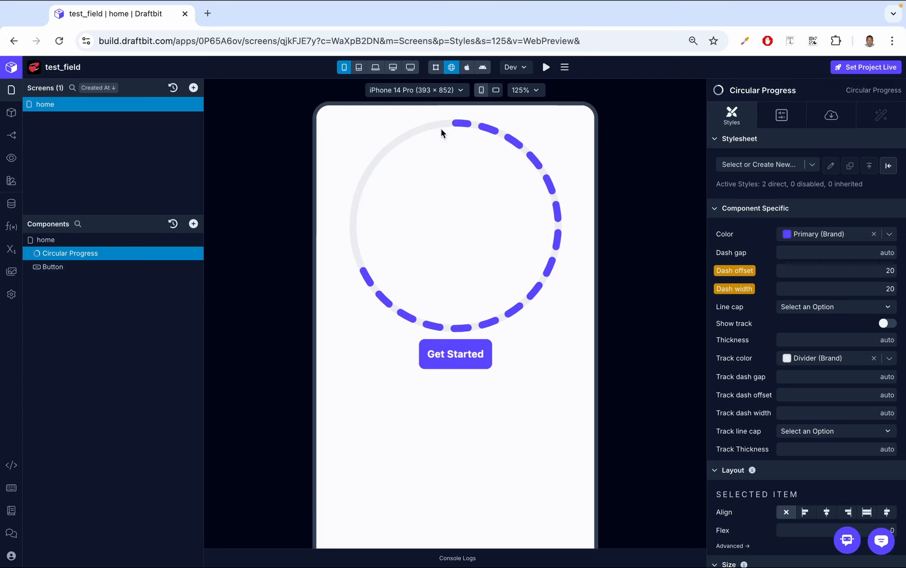
{"action": "left_click", "coordinate": [740, 272]}
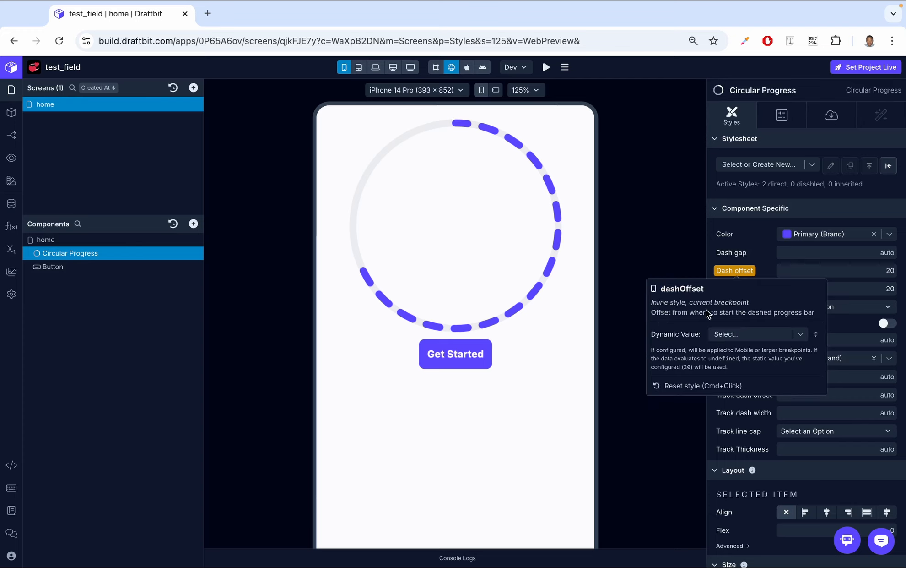
{"action": "left_click", "coordinate": [703, 386]}
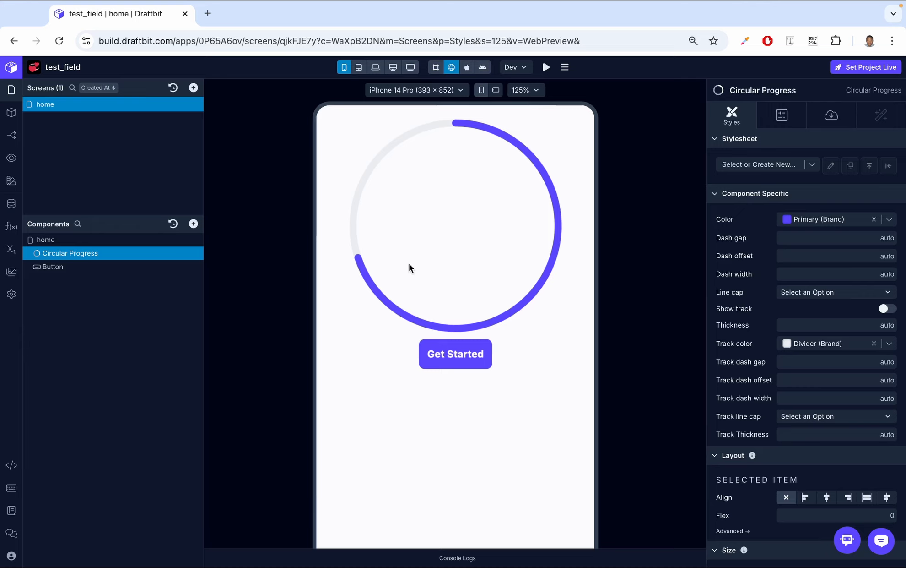
{"action": "left_click", "coordinate": [829, 291]}
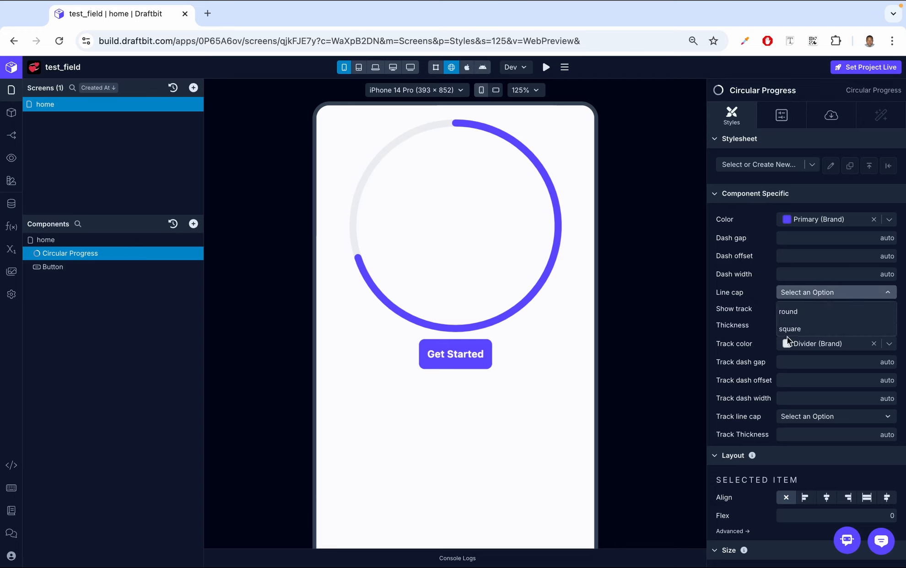
{"action": "left_click", "coordinate": [795, 328]}
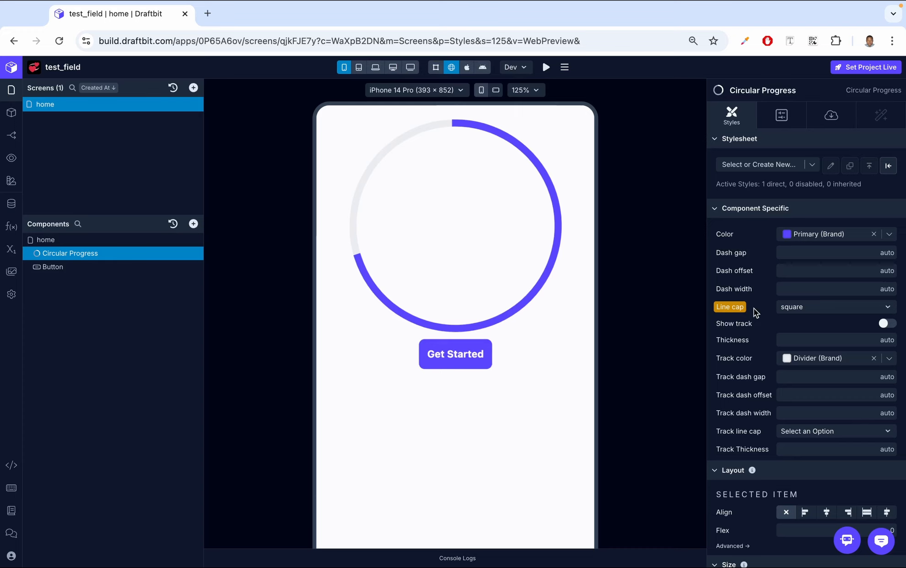
{"action": "left_click", "coordinate": [731, 307]}
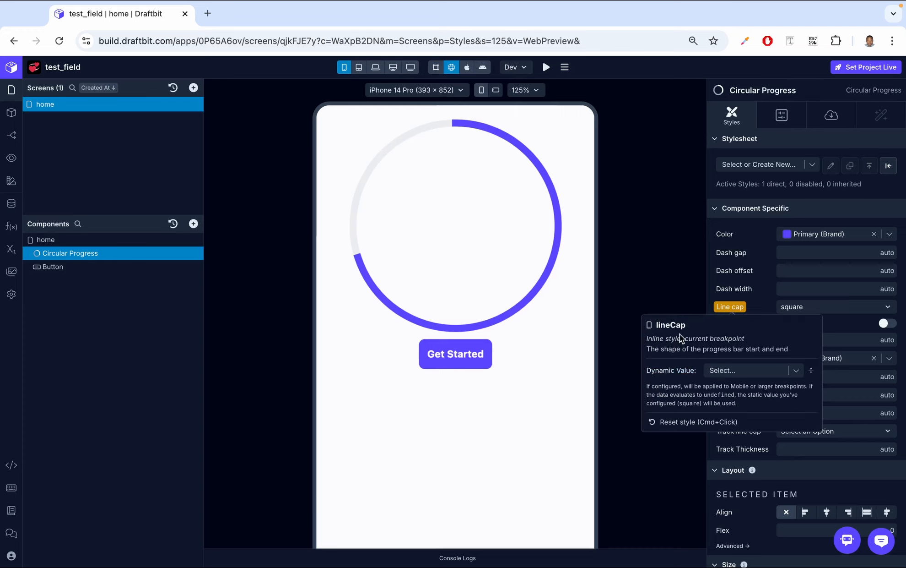
{"action": "left_click", "coordinate": [686, 422]}
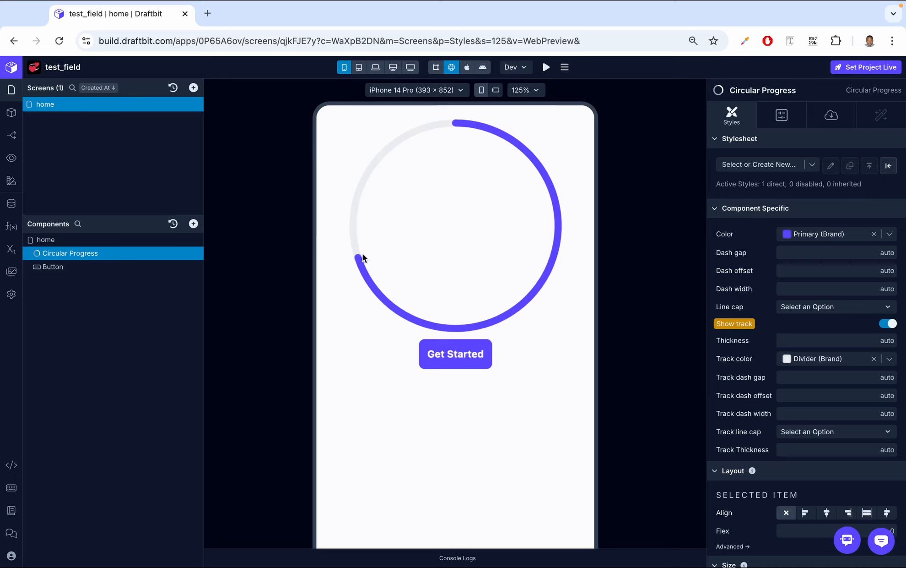
{"action": "left_click", "coordinate": [889, 324]}
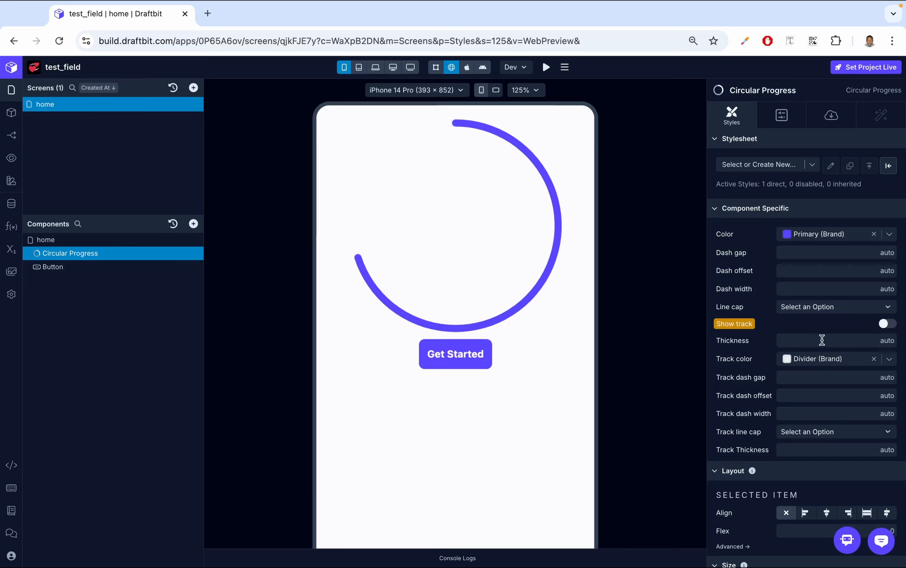
{"action": "left_click", "coordinate": [734, 324]}
{"action": "left_click", "coordinate": [707, 439]}
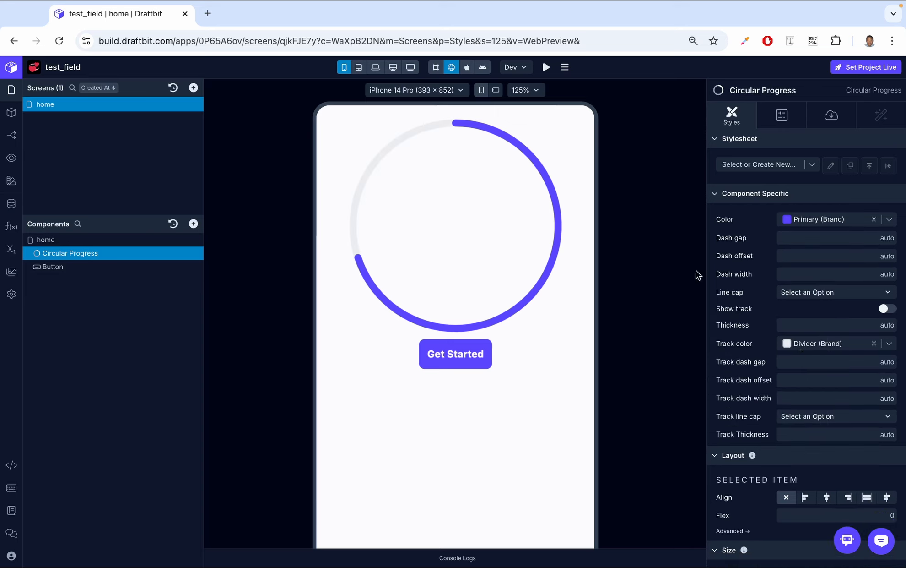
{"action": "left_click", "coordinate": [827, 326]}
{"action": "type", "text": "40"}
{"action": "left_click", "coordinate": [805, 311]}
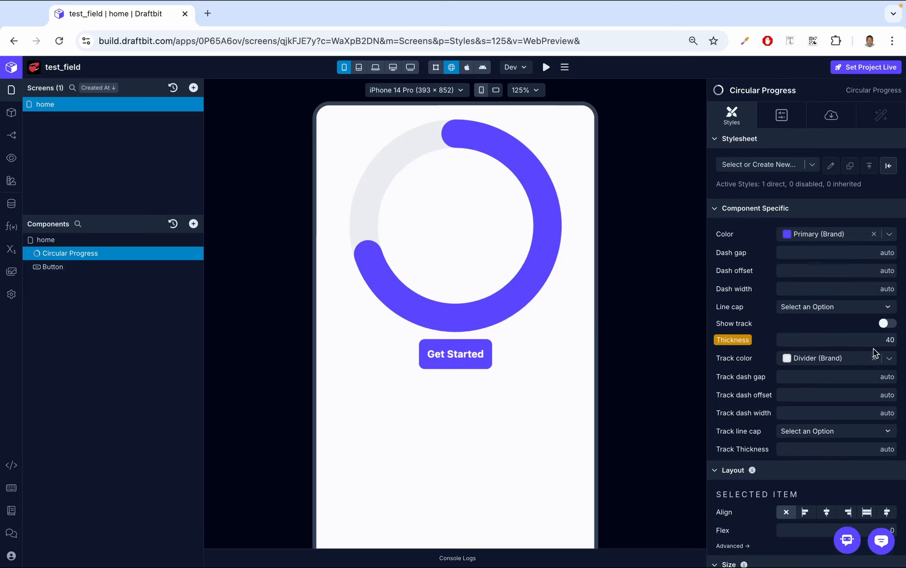
{"action": "scroll", "coordinate": [871, 343], "scroll_direction": "down", "scroll_amount": 1}
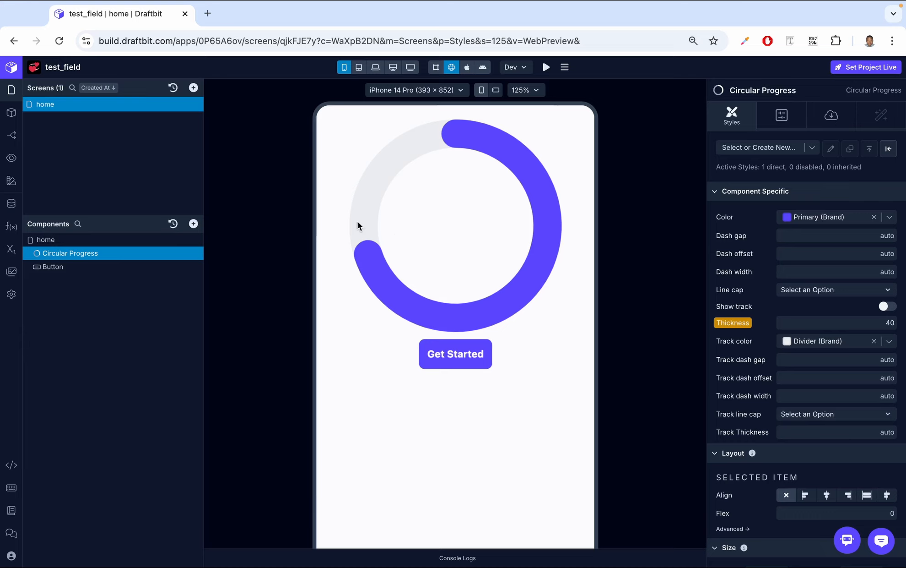
{"action": "left_click", "coordinate": [811, 431]}
{"action": "type", "text": "60"}
{"action": "key", "text": "Return"}
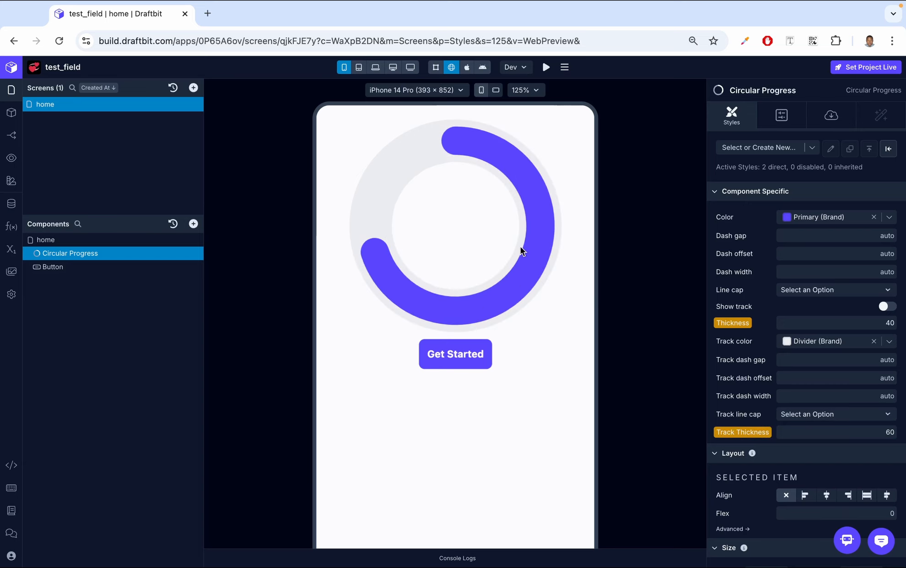
{"action": "left_click", "coordinate": [747, 328]}
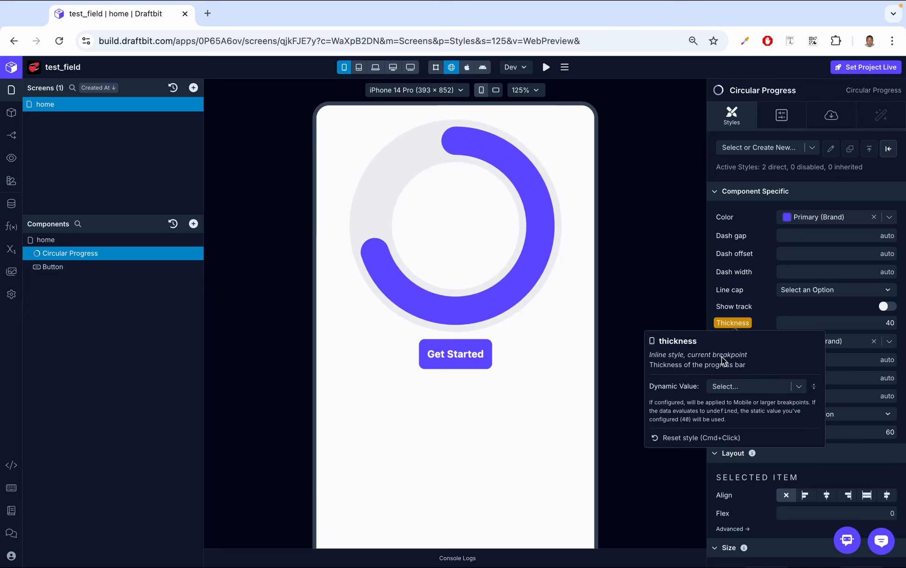
{"action": "left_click", "coordinate": [691, 438]}
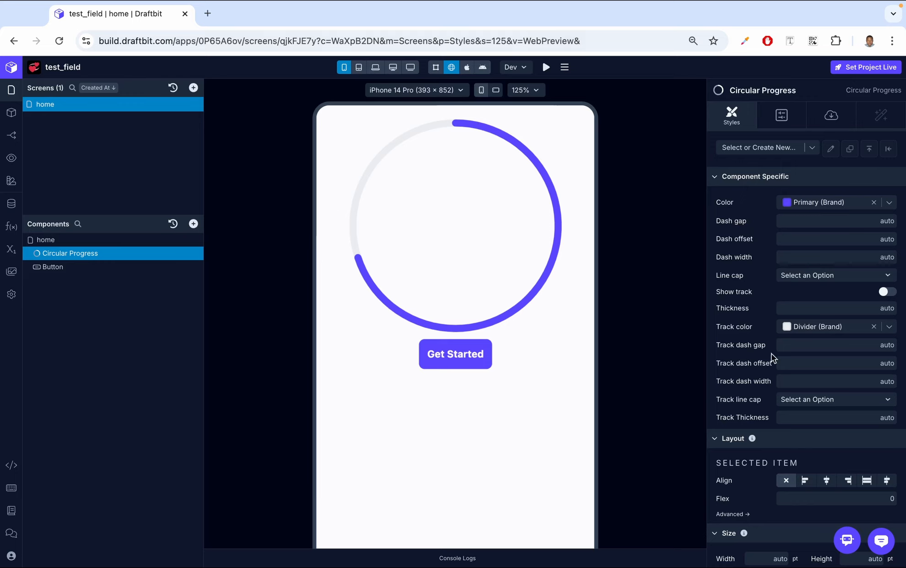
{"action": "left_click", "coordinate": [808, 381]}
{"action": "type", "text": "20"}
{"action": "key", "text": "Return"}
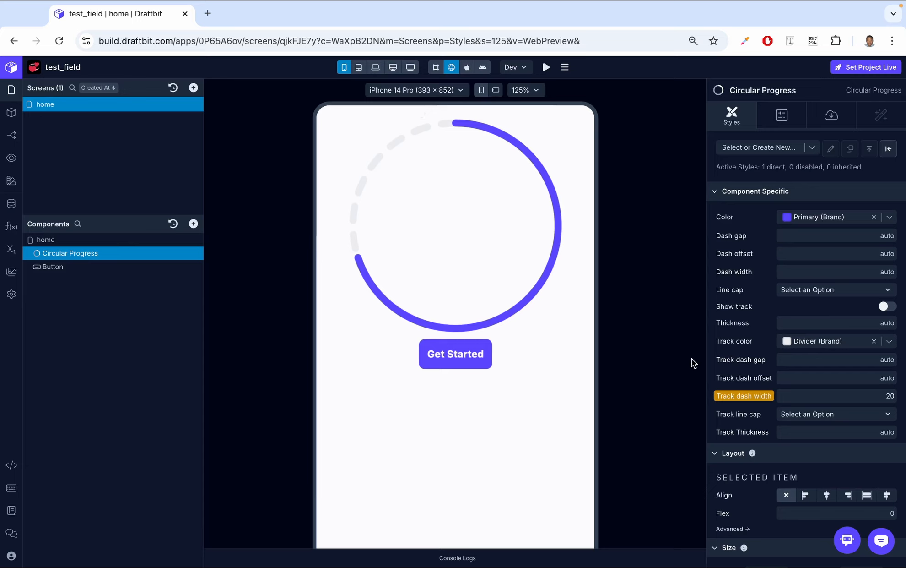
{"action": "left_click", "coordinate": [744, 396]}
{"action": "left_click", "coordinate": [696, 522]}
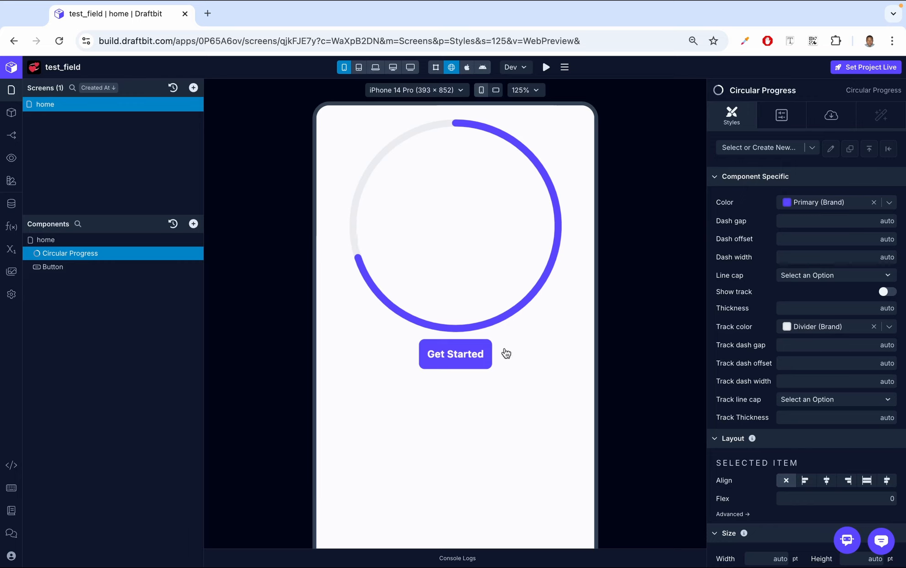
{"action": "left_click", "coordinate": [809, 403]}
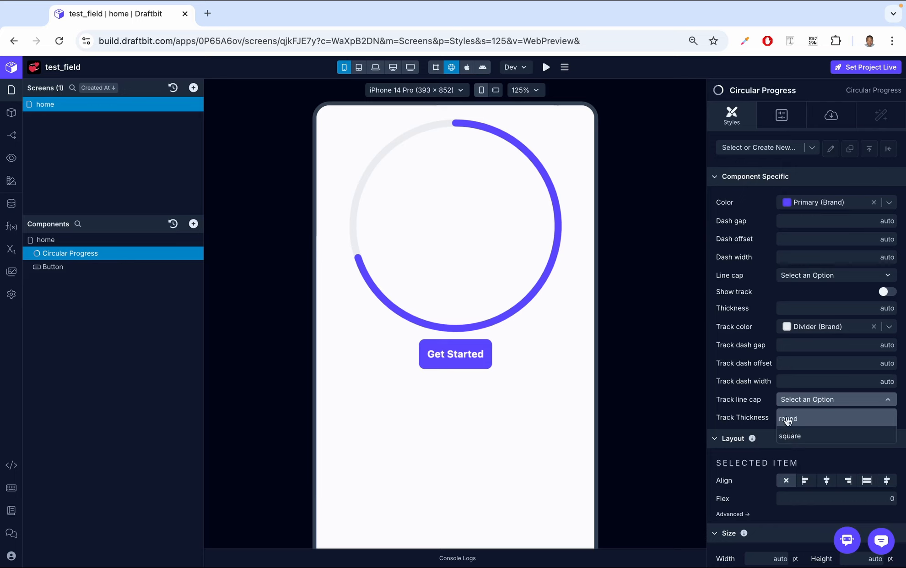
{"action": "left_click", "coordinate": [769, 392]}
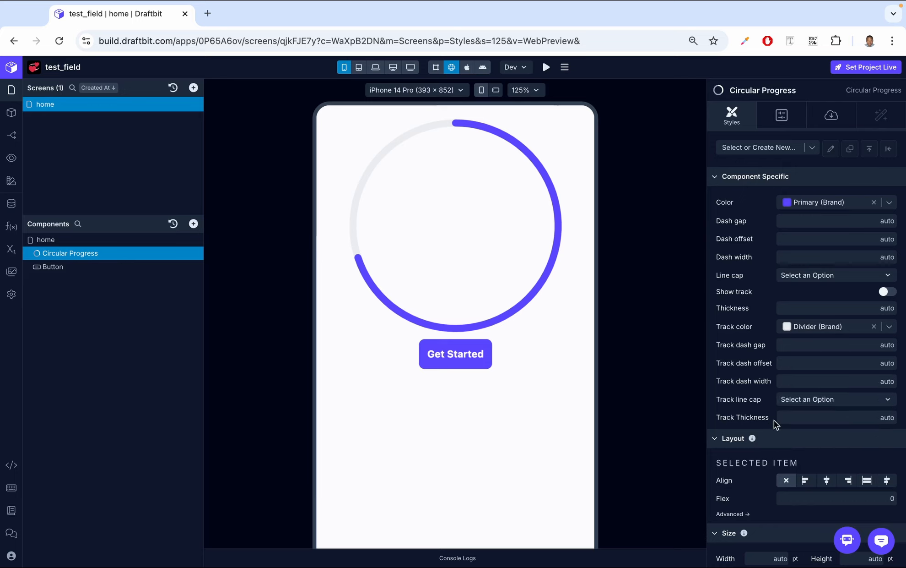